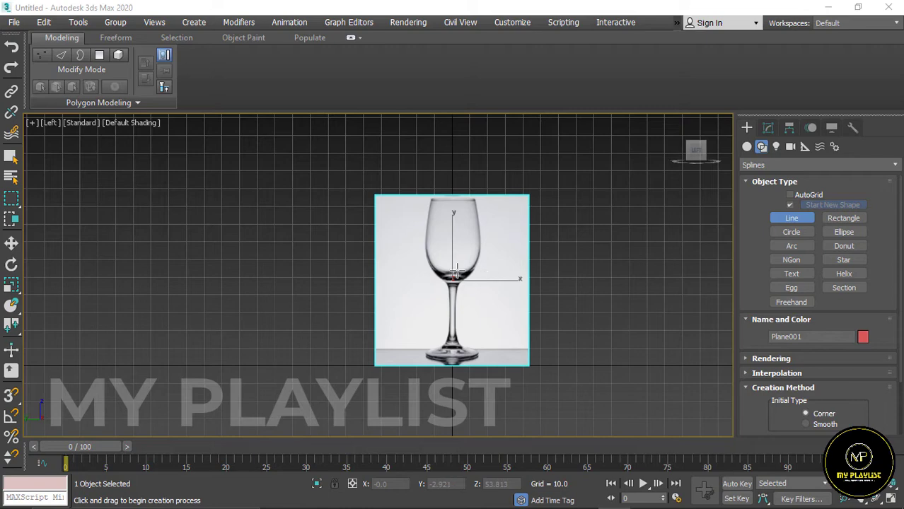
scroll(457, 269, "up", 1)
scroll(452, 269, "down", 1)
scroll(449, 270, "up", 1)
scroll(403, 268, "down", 1)
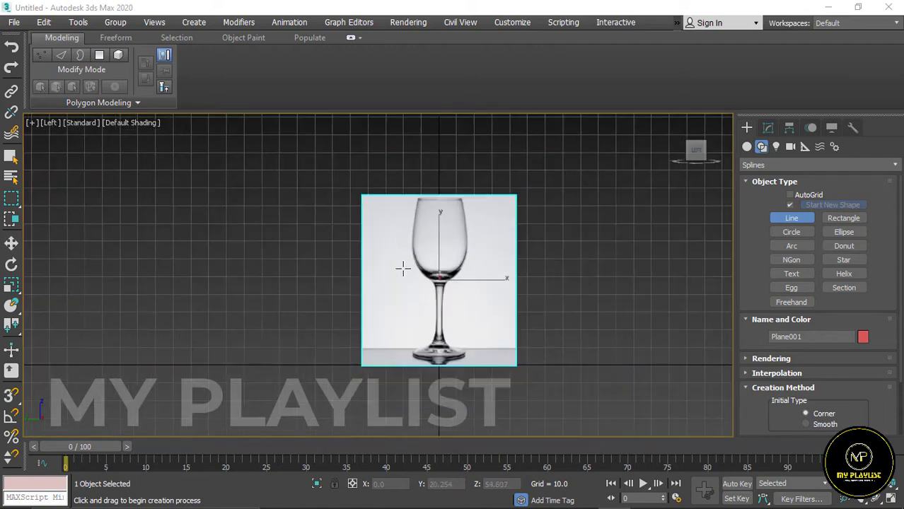
scroll(447, 272, "up", 3)
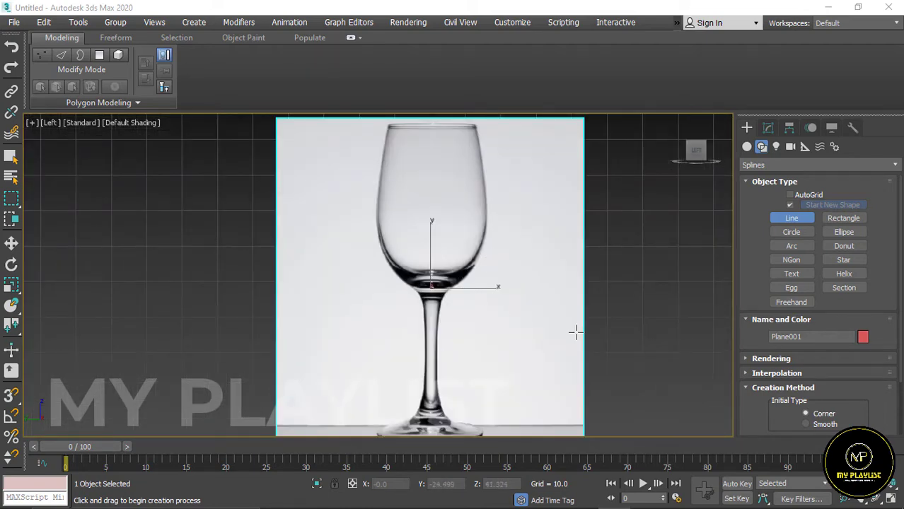
Step: Show all four viewports and examine the wine glass reference plane in both Left views
left_click(890, 499)
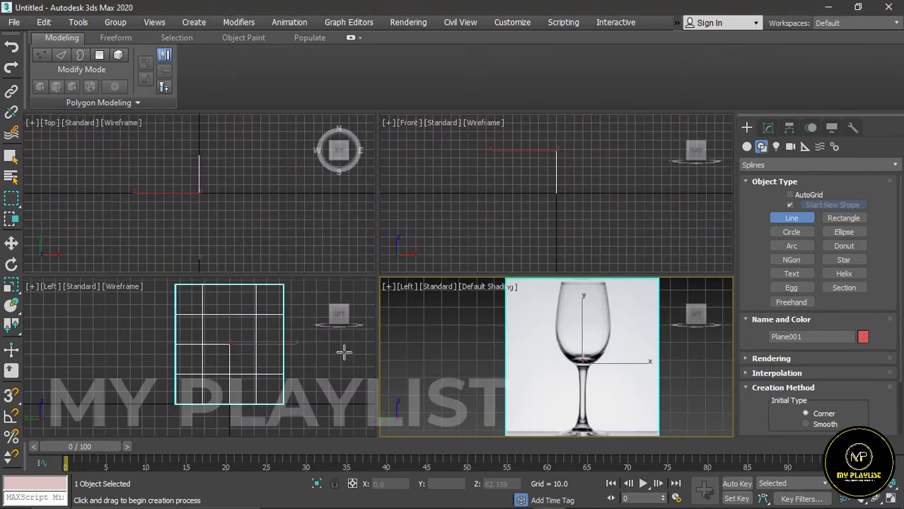
scroll(334, 361, "down", 2)
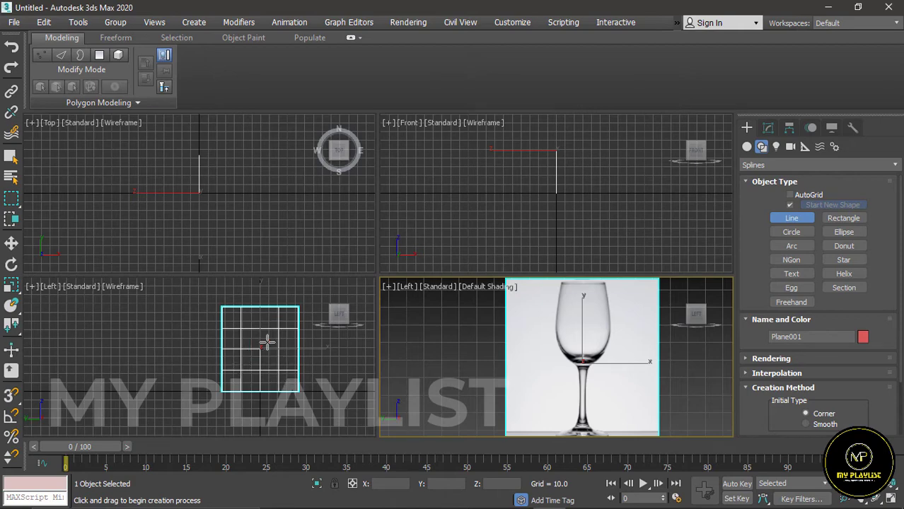
scroll(258, 348, "down", 2)
scroll(255, 348, "up", 2)
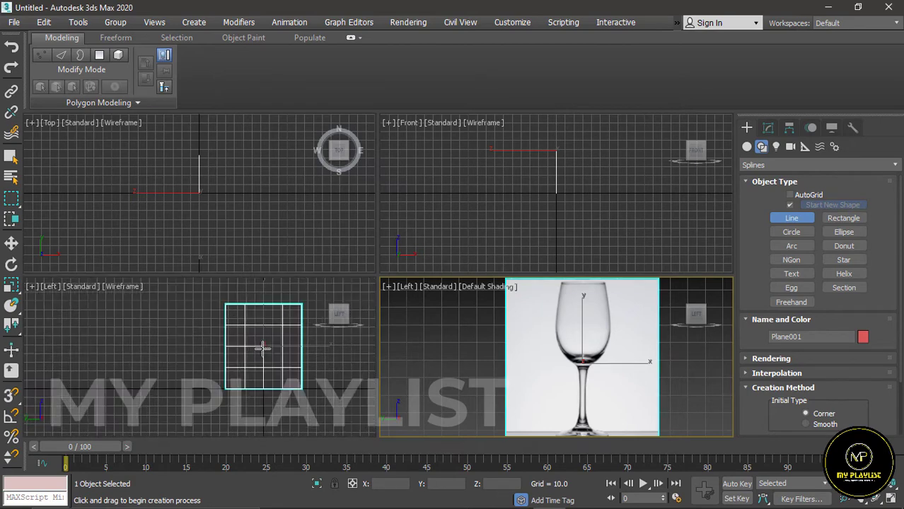
scroll(241, 348, "down", 2)
scroll(274, 352, "up", 2)
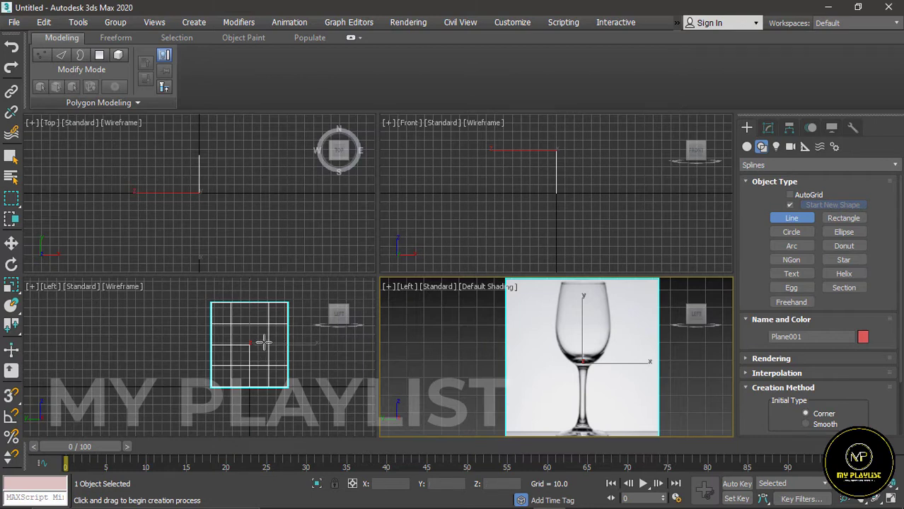
scroll(527, 334, "down", 2)
scroll(537, 333, "up", 2)
scroll(550, 336, "down", 2)
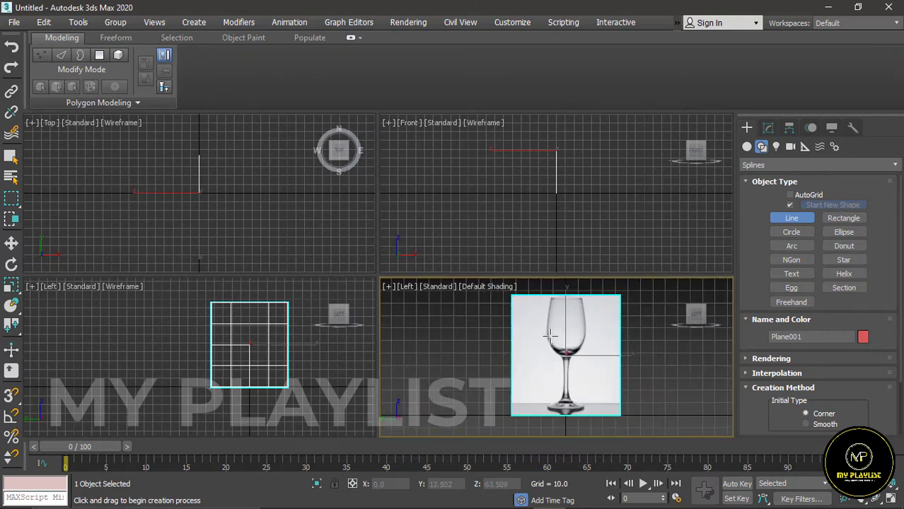
Step: Switch the shaded viewport to Perspective and maximize it to inspect the reference plane in 3D
key("p")
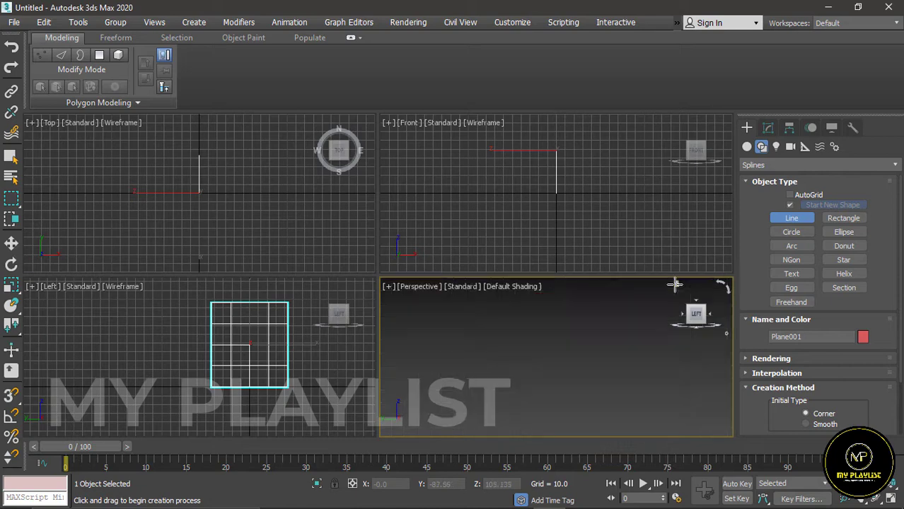
left_click(892, 499)
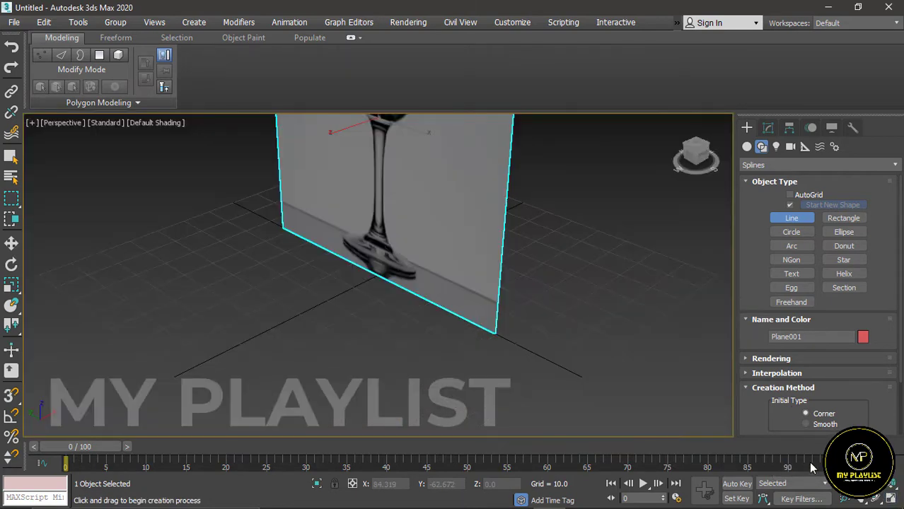
scroll(423, 325, "down", 3)
scroll(402, 269, "up", 1)
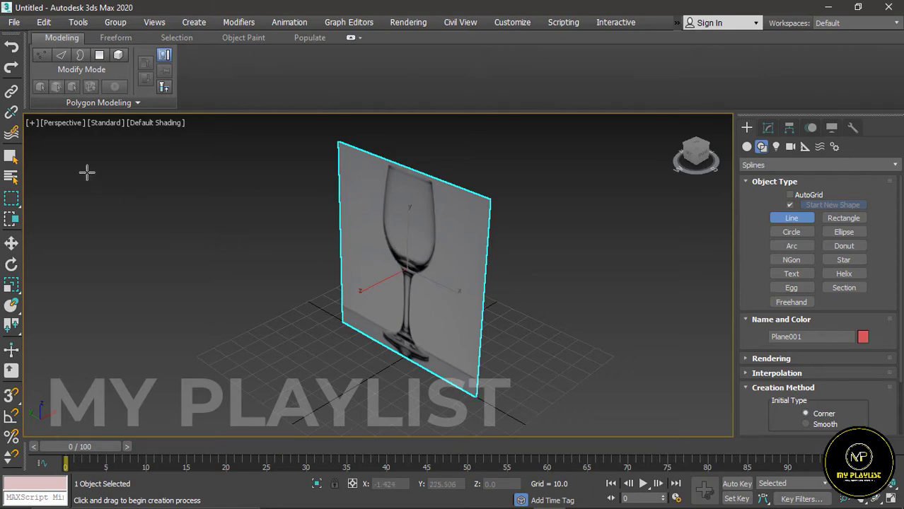
Step: Switch the maximized viewport to the Left view and frame the wine glass image
left_click(66, 124)
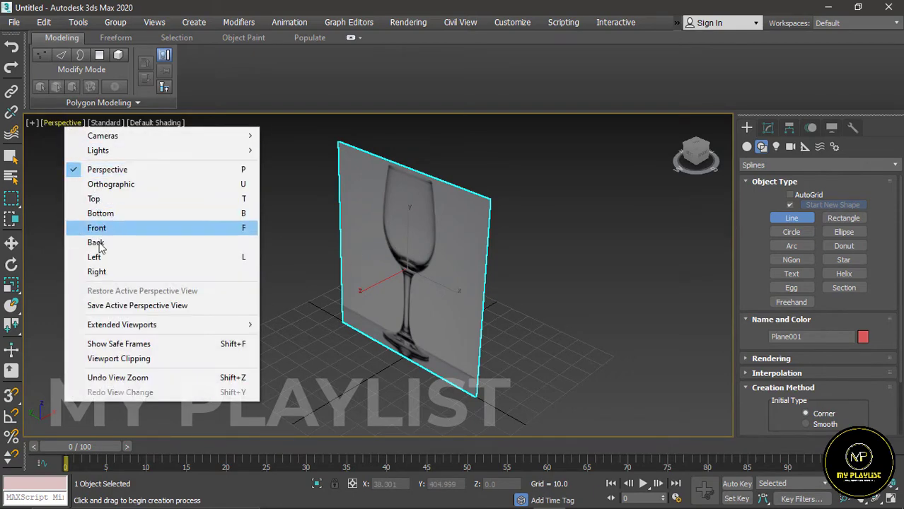
left_click(96, 257)
scroll(510, 308, "down", 2)
scroll(423, 192, "up", 2)
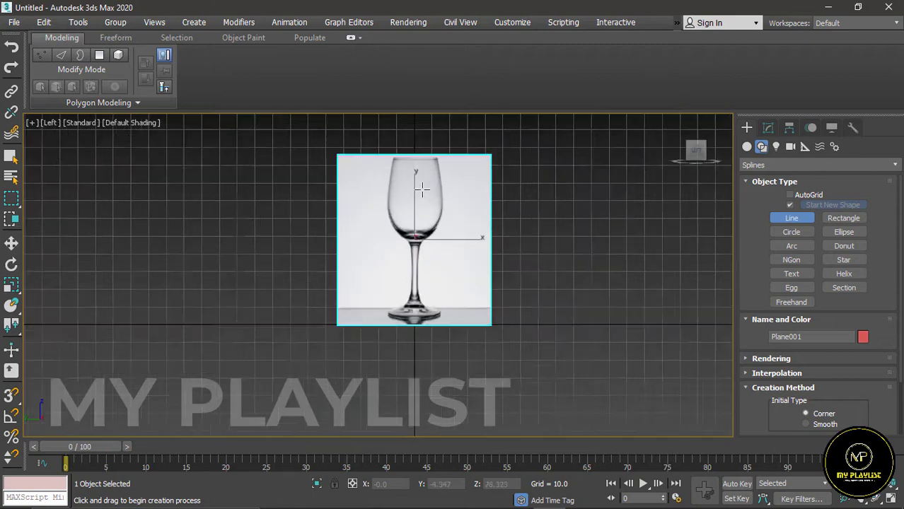
scroll(422, 189, "up", 2)
scroll(416, 204, "down", 2)
scroll(413, 185, "up", 2)
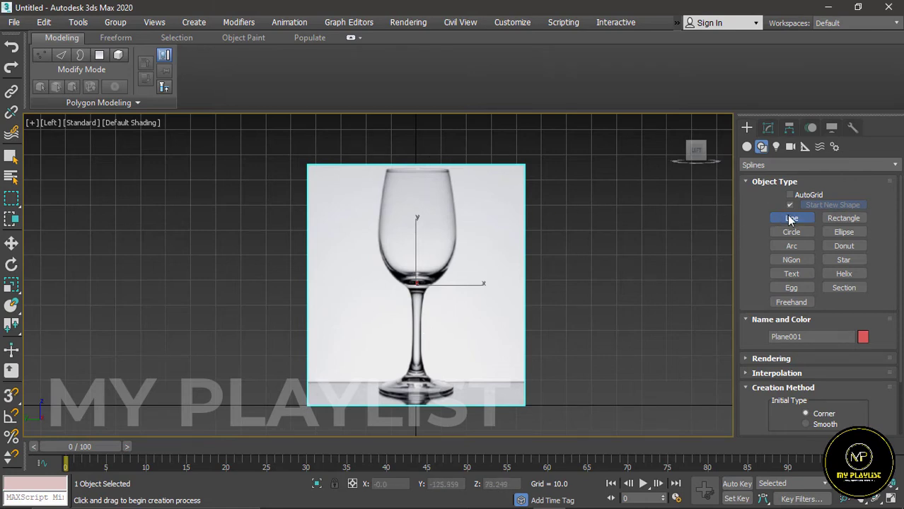
Step: Trace the right outline of the glass bowl with a corner-type Line, from the rim down to the bowl's base
scroll(443, 186, "up", 3)
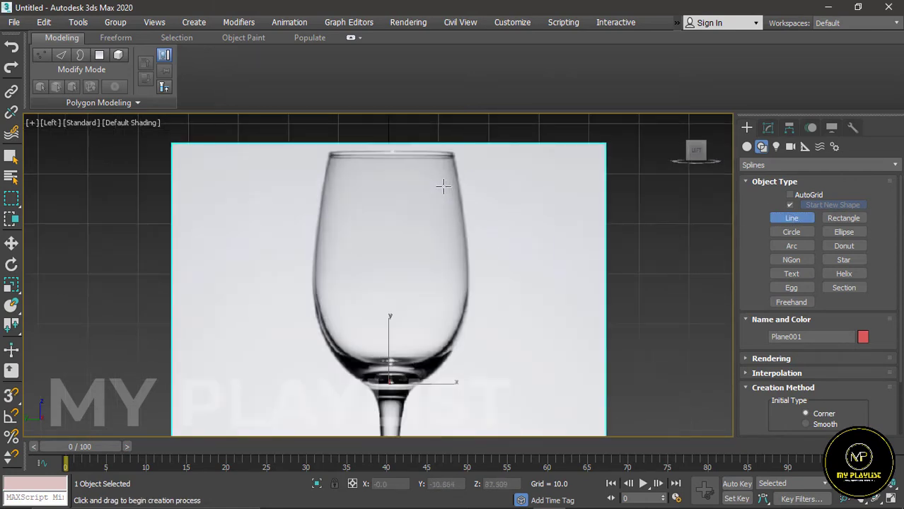
scroll(456, 154, "up", 2)
left_click(453, 152)
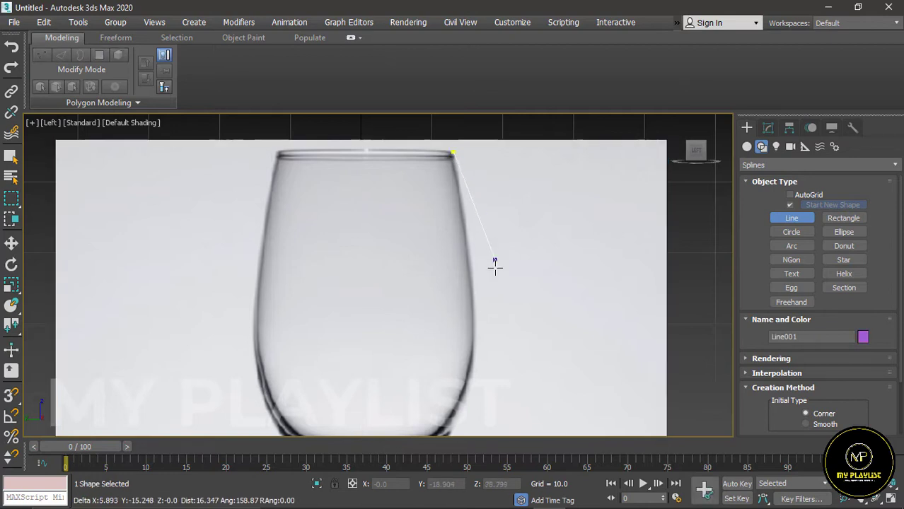
left_click(473, 301)
scroll(485, 212, "down", 1)
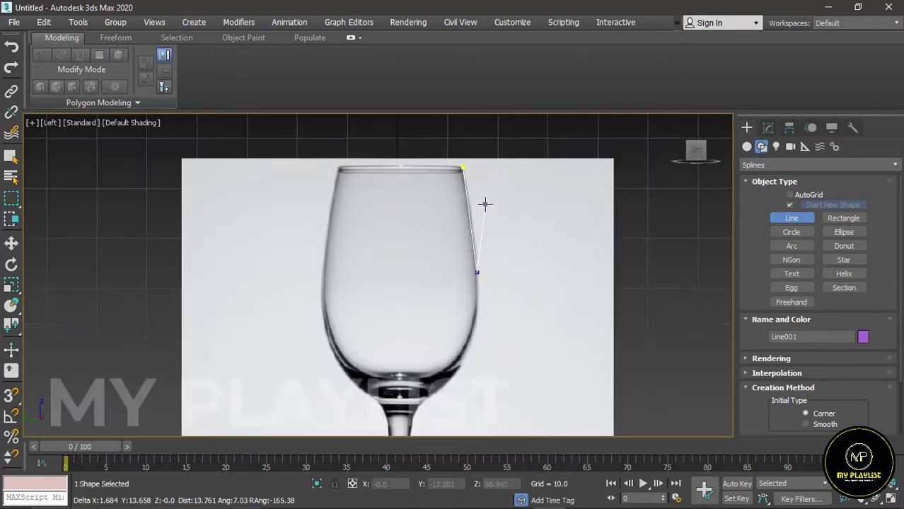
scroll(467, 339, "up", 4)
scroll(494, 327, "down", 2)
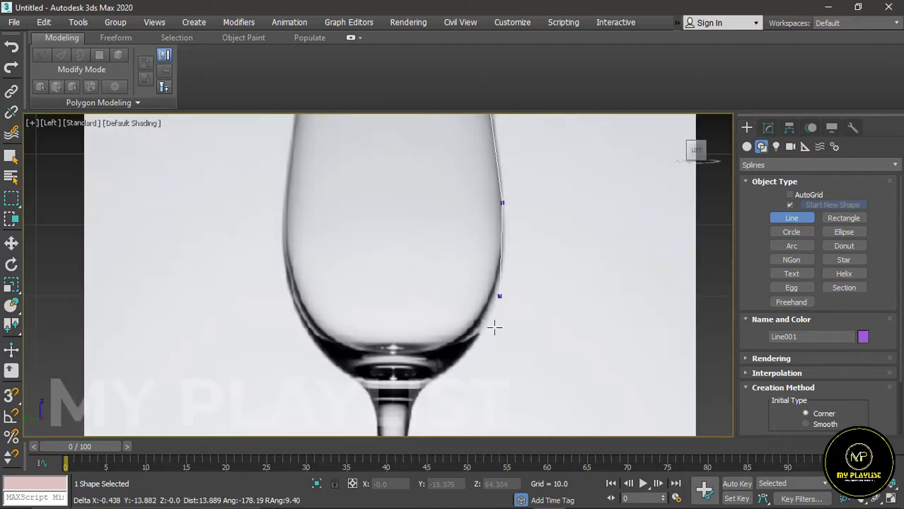
scroll(482, 349, "up", 1)
left_click(474, 331)
scroll(474, 331, "down", 1)
scroll(472, 231, "up", 1)
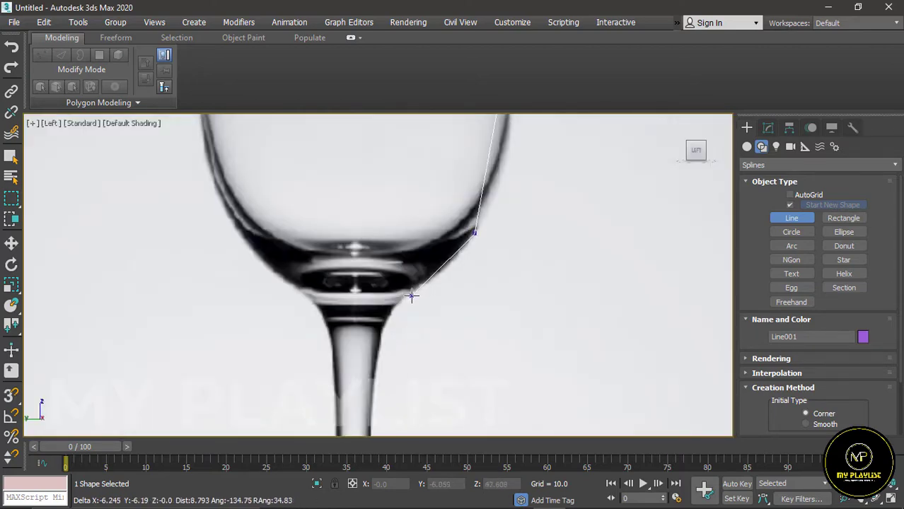
left_click(413, 295)
Step: Continue the line down the stem's right edge and around the foot to the glass's central axis, and end it there
scroll(412, 296, "down", 2)
scroll(410, 127, "up", 1)
left_click(393, 148)
left_click(384, 324)
left_click(472, 396)
scroll(472, 409, "up", 2)
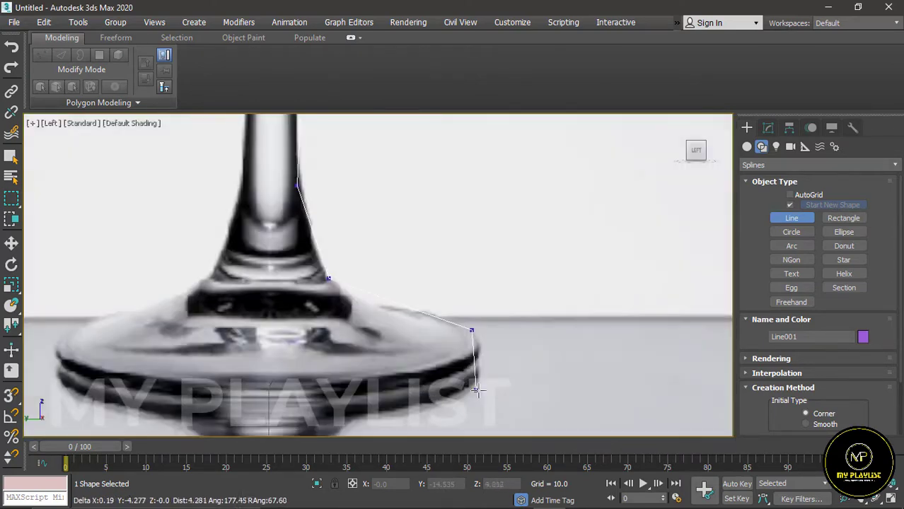
left_click(472, 390)
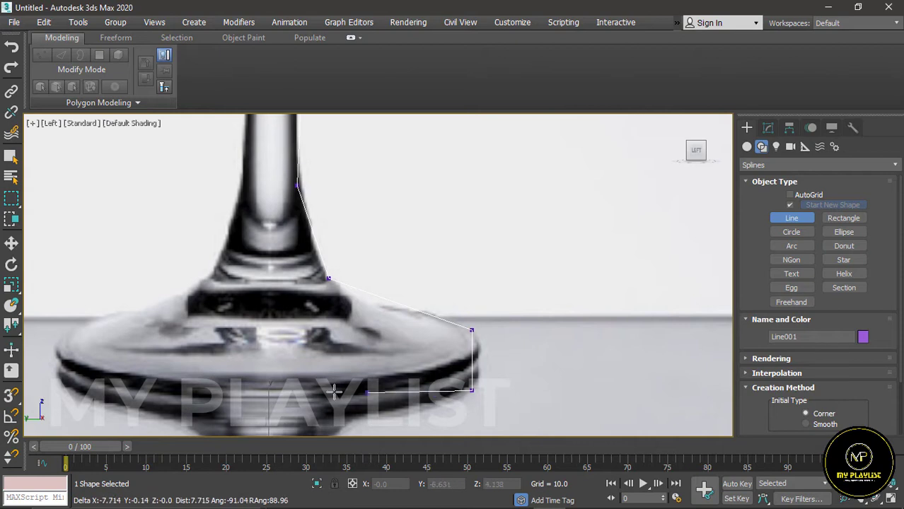
left_click(268, 390)
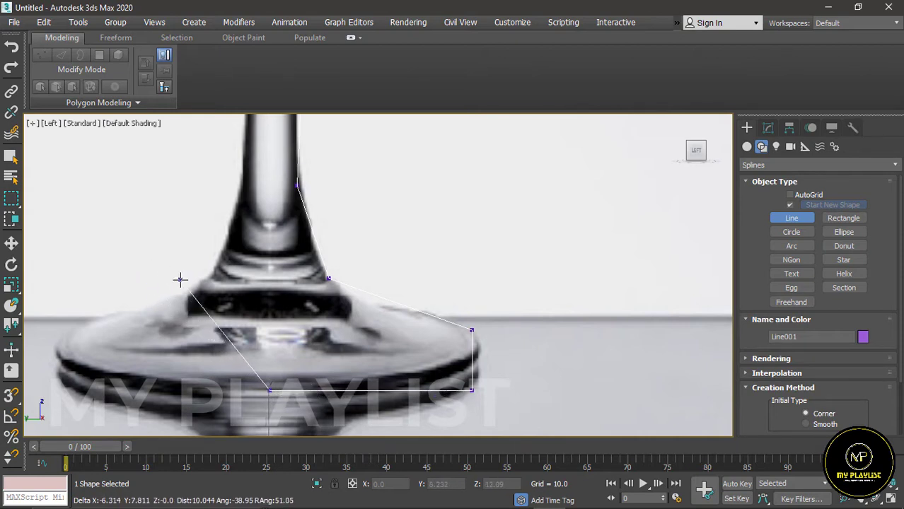
right_click(268, 303)
Step: Enter the line's Vertex level and set the Y position of the end vertex at the foot's center to 0.0
scroll(407, 368, "down", 2)
scroll(391, 373, "up", 1)
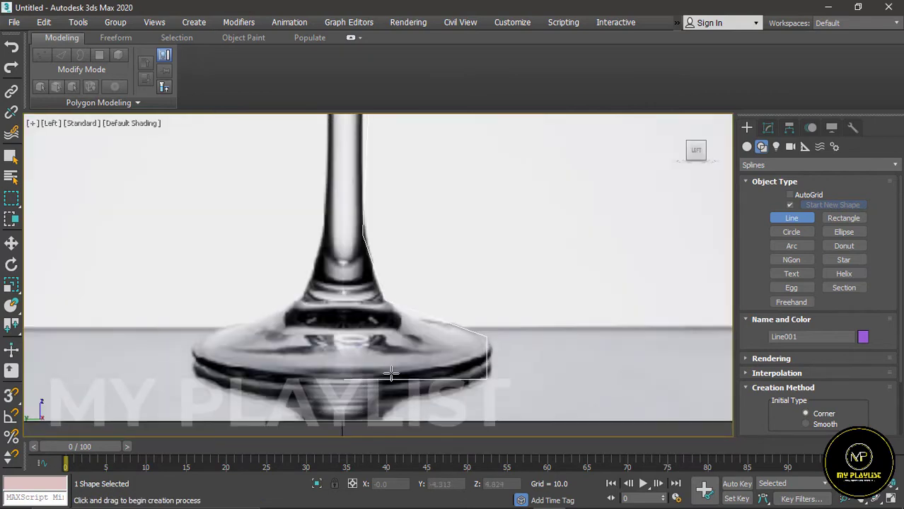
scroll(391, 373, "down", 2)
left_click(768, 127)
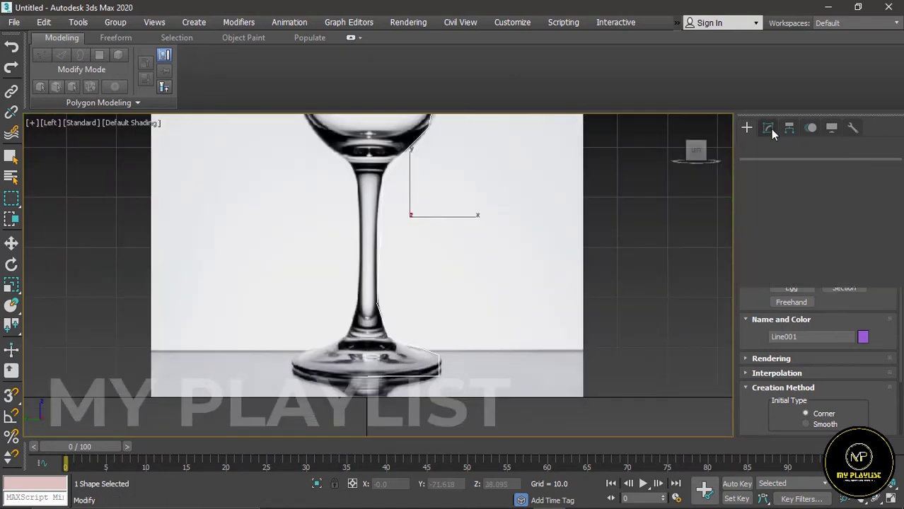
scroll(418, 339, "down", 2)
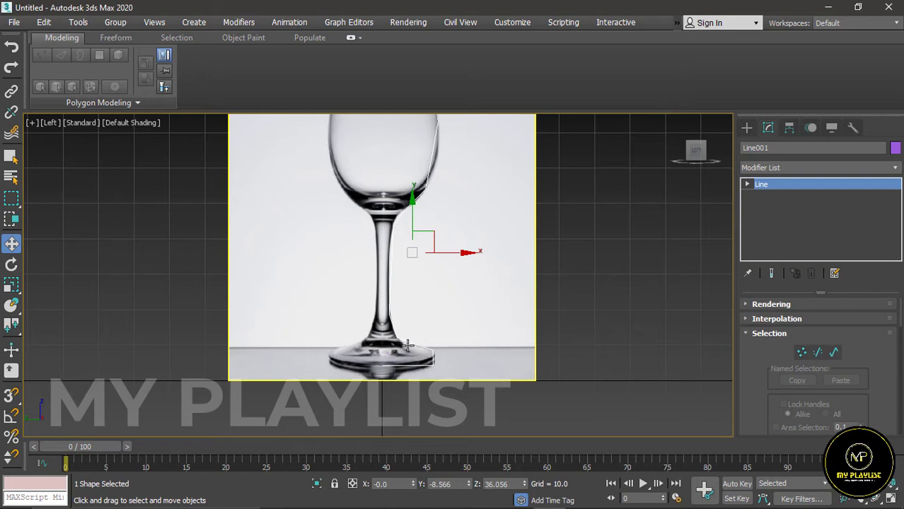
left_click(747, 184)
left_click(771, 196)
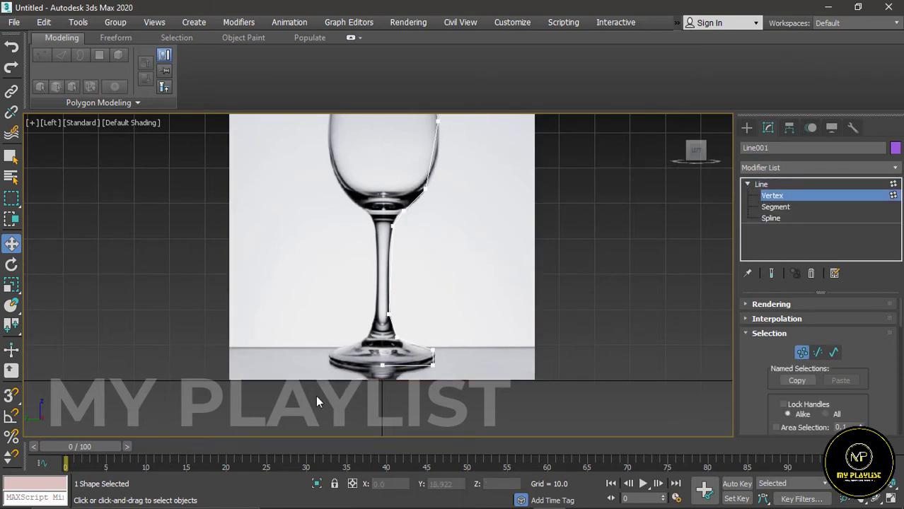
scroll(389, 367, "up", 2)
left_click(382, 365)
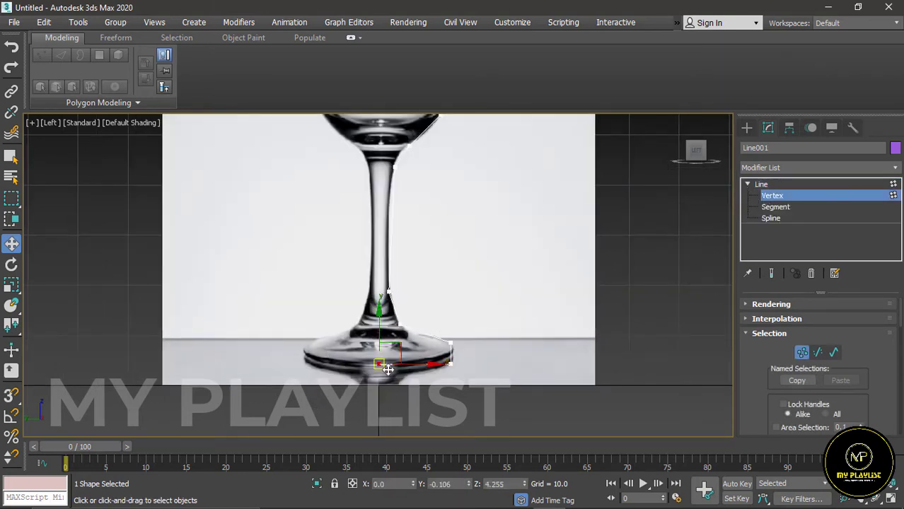
scroll(388, 368, "up", 1)
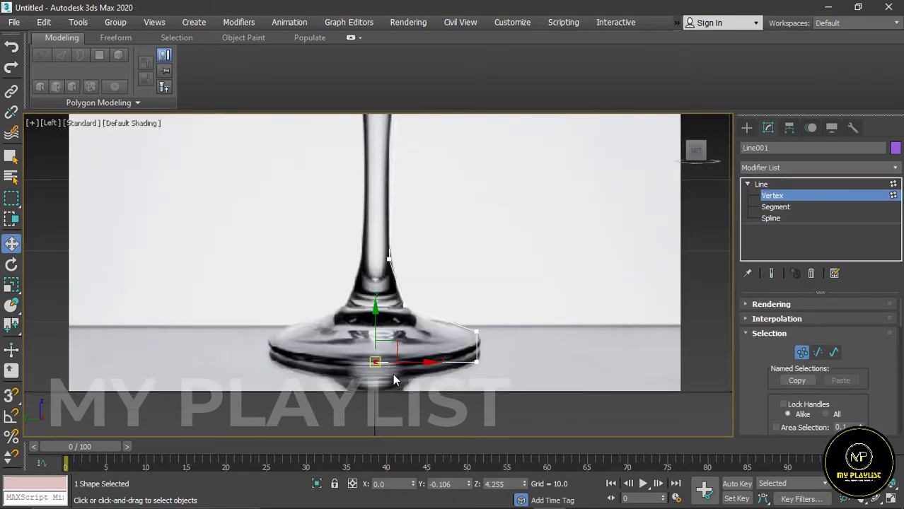
right_click(468, 486)
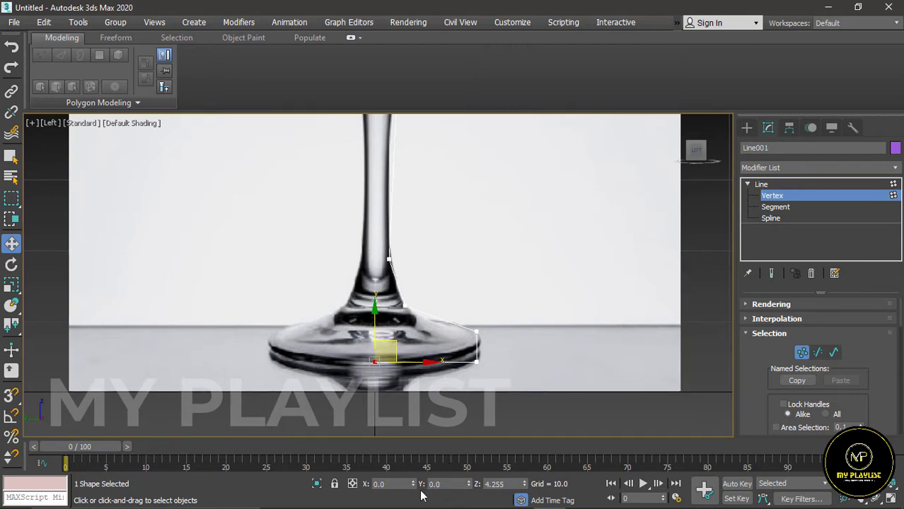
Step: Select all vertices of the glass profile line and convert them to Bezier Corner
scroll(391, 382, "down", 10)
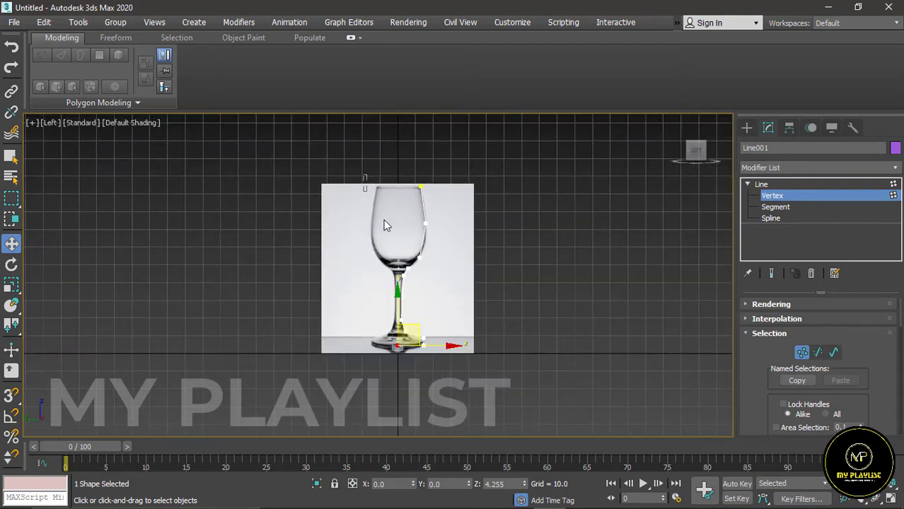
left_click_drag(437, 379, 436, 378)
left_click(419, 257)
right_click(416, 254)
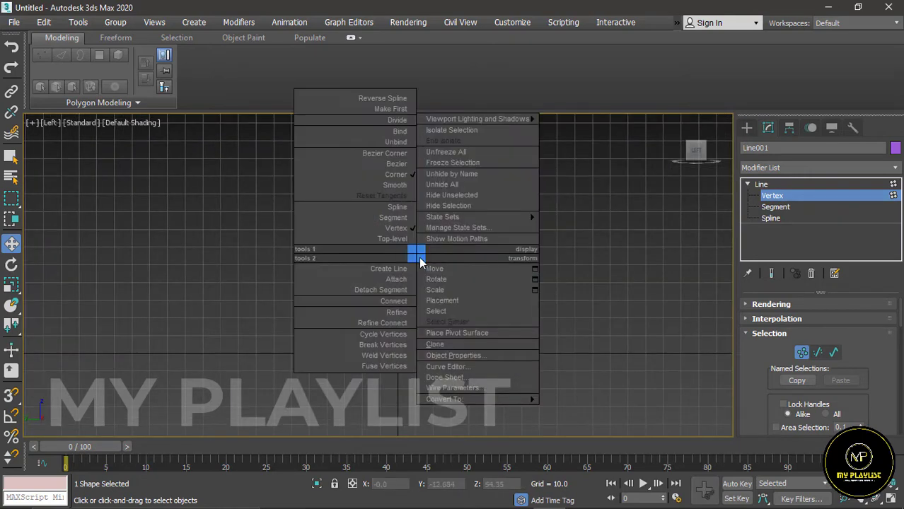
left_click(385, 153)
Step: Adjust the Bezier handles between the rim vertex and the mid-bowl vertex so the upper bowl segment follows the glass edge
left_click(423, 185)
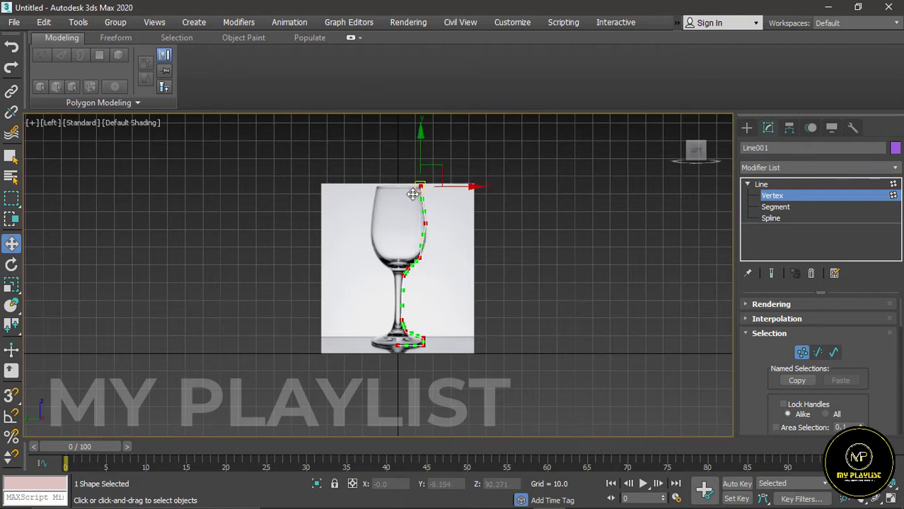
scroll(415, 198, "up", 5)
scroll(415, 199, "up", 4)
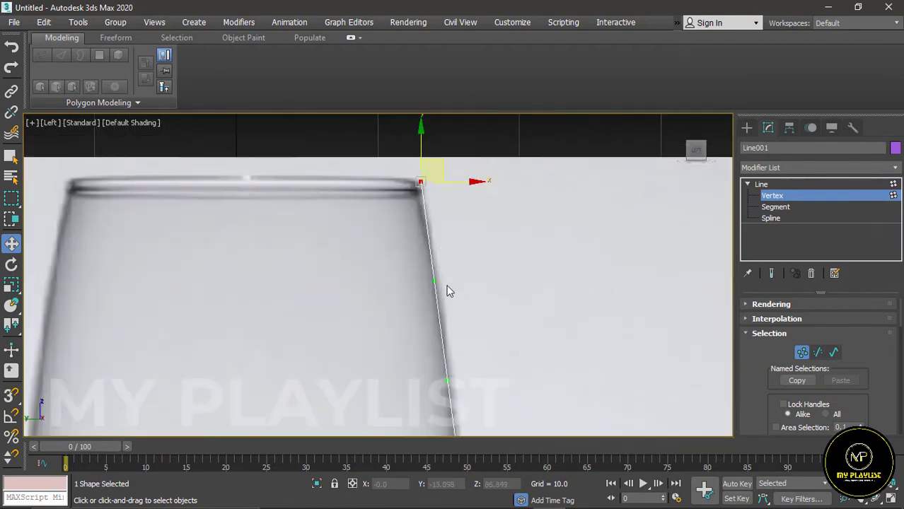
mouse_move(434, 282)
left_mouse_down()
mouse_move(448, 288)
mouse_move(448, 309)
mouse_move(439, 283)
left_mouse_up()
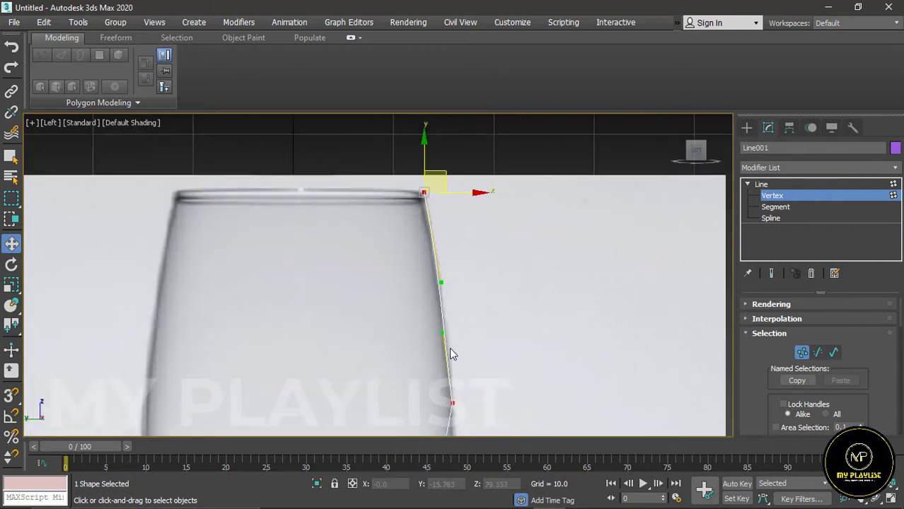
scroll(450, 349, "up", 2)
left_click_drag(439, 319, 448, 315)
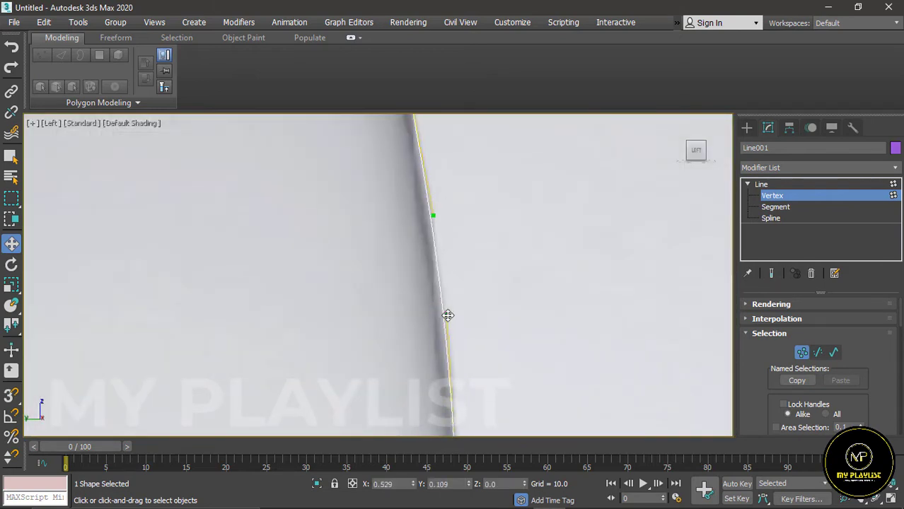
Step: Curve the lower bowl outline along the reference with the Bezier handles of the mid-bowl and lower-bowl vertices
scroll(438, 199, "down", 2)
left_click(444, 282)
scroll(446, 286, "up", 3)
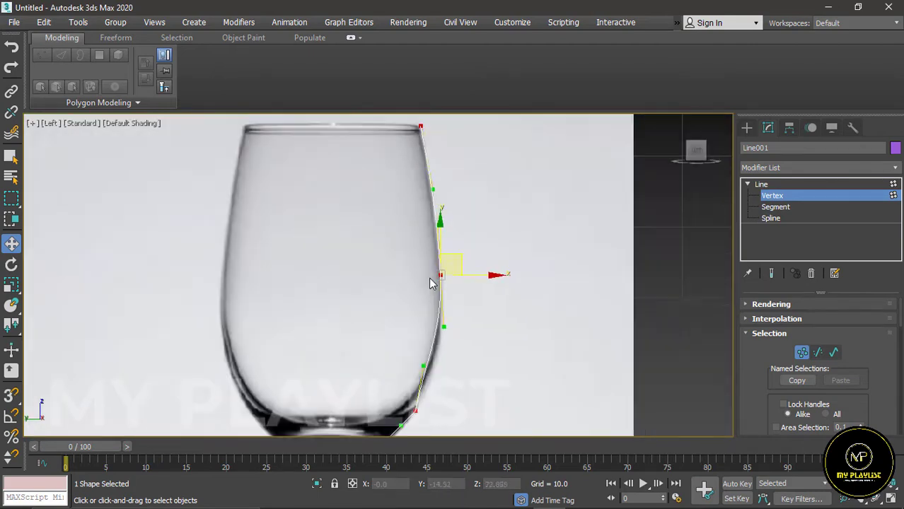
left_click_drag(446, 252, 464, 256)
scroll(464, 256, "down", 2)
scroll(420, 350, "up", 2)
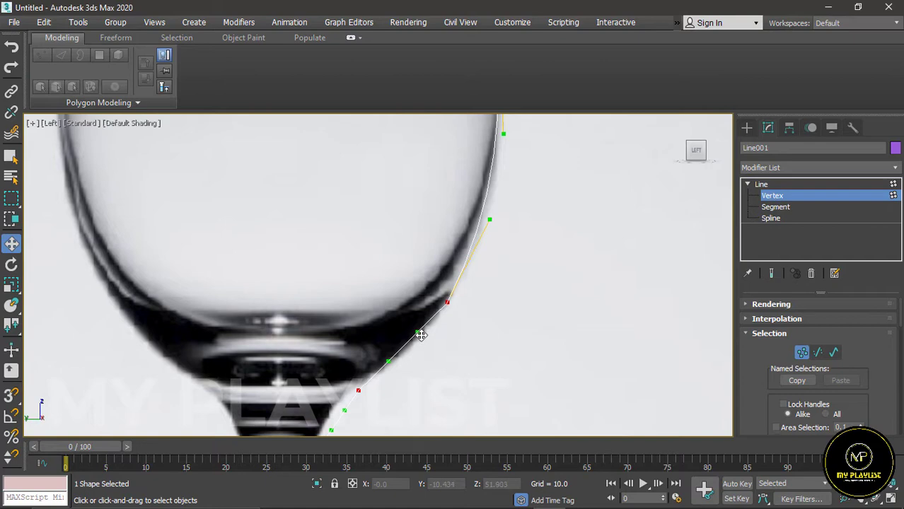
left_click_drag(420, 350, 414, 352)
scroll(456, 288, "down", 3)
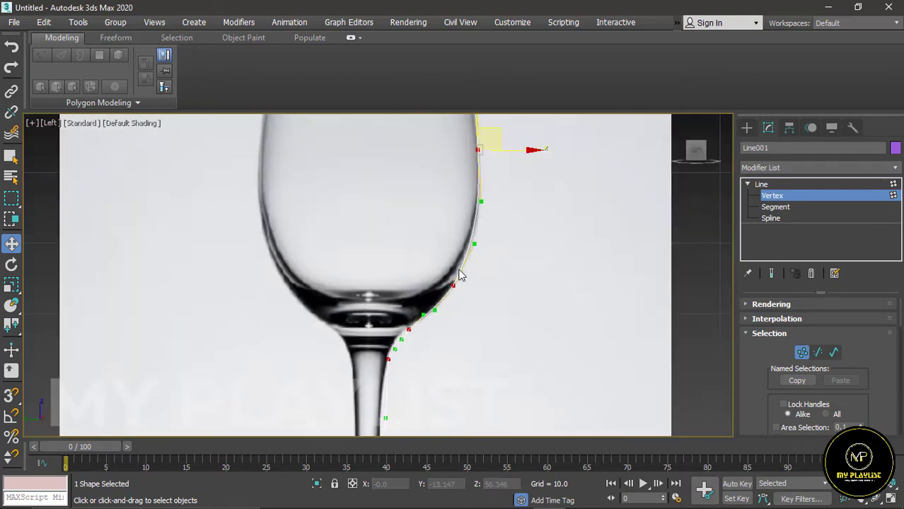
Step: Move the vertices at the bowl's base and the top of the stem onto the edge of the reference glass
scroll(410, 319, "up", 3)
left_click(417, 299)
scroll(423, 305, "up", 1)
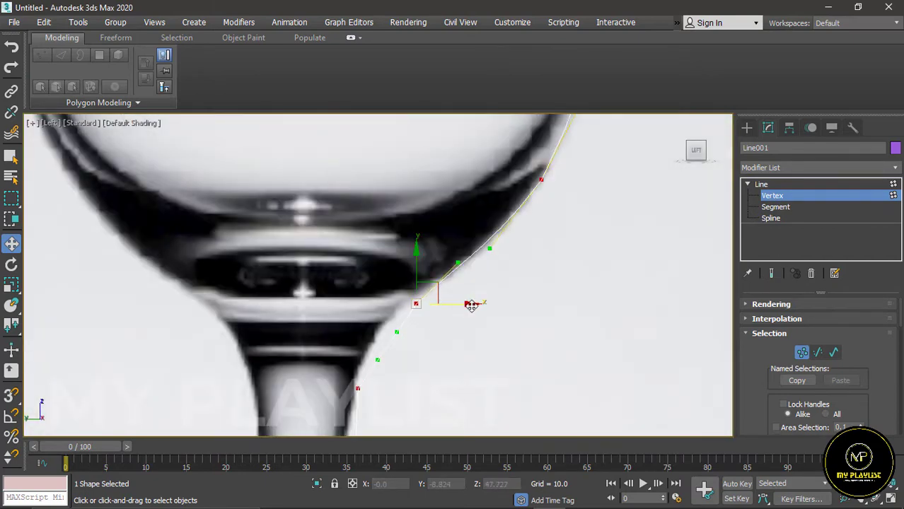
left_click_drag(471, 303, 459, 310)
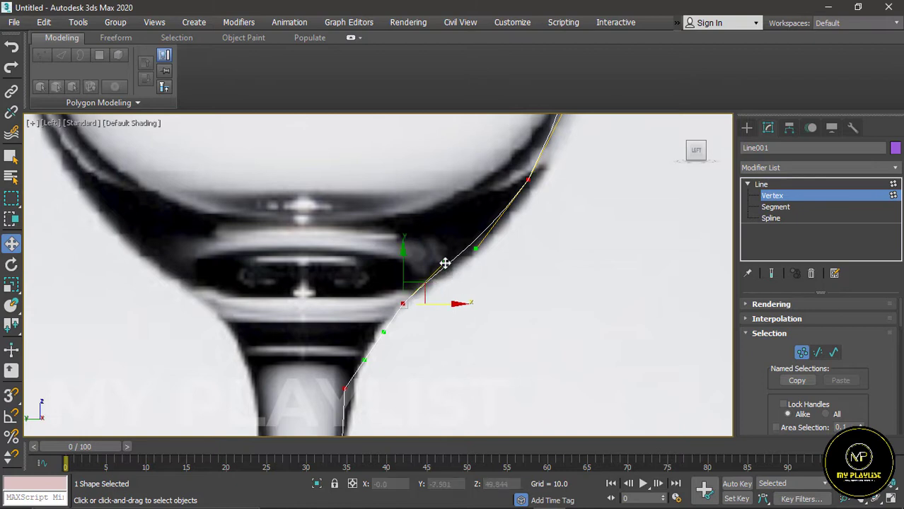
left_click(344, 388)
middle_click_drag(344, 388, 369, 300)
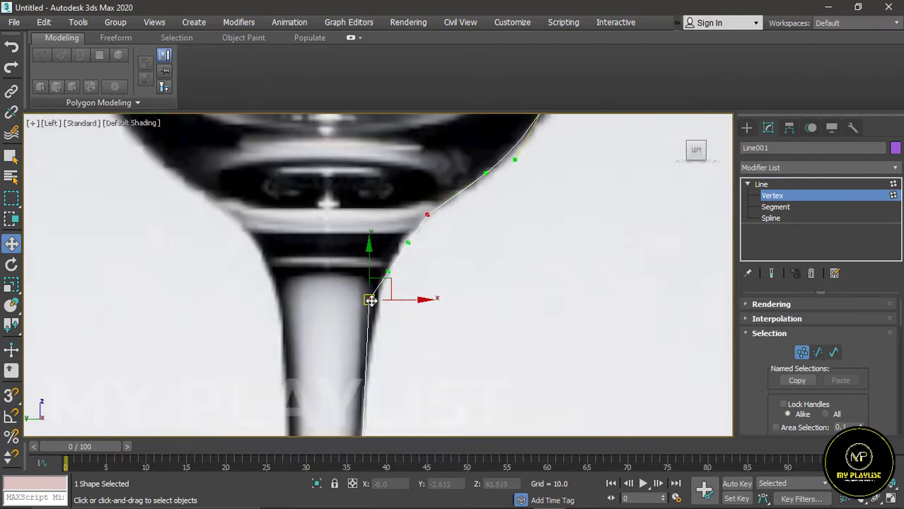
left_click_drag(369, 300, 377, 287)
left_click(446, 260)
left_click_drag(357, 188, 343, 185)
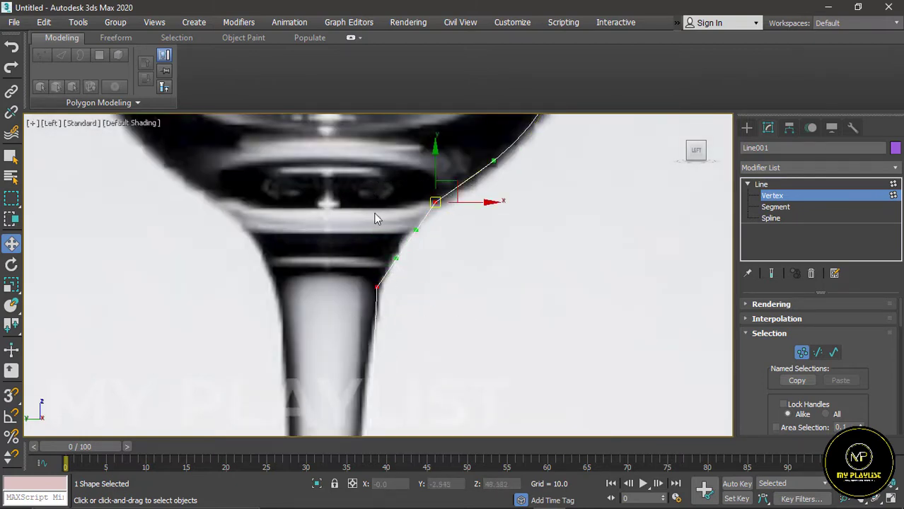
Step: Round the profile's corners where the bowl meets the stem with Fillet
scroll(778, 381, "down", 10)
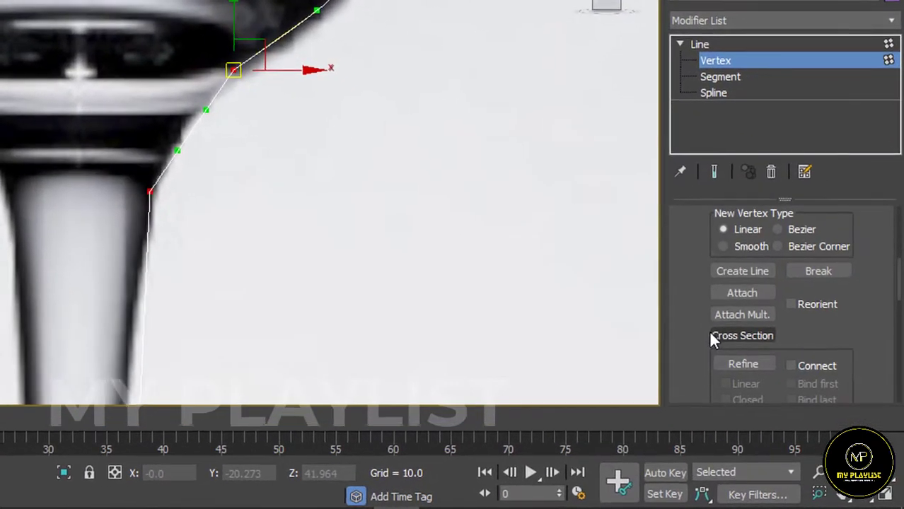
scroll(704, 333, "down", 4)
left_click(732, 313)
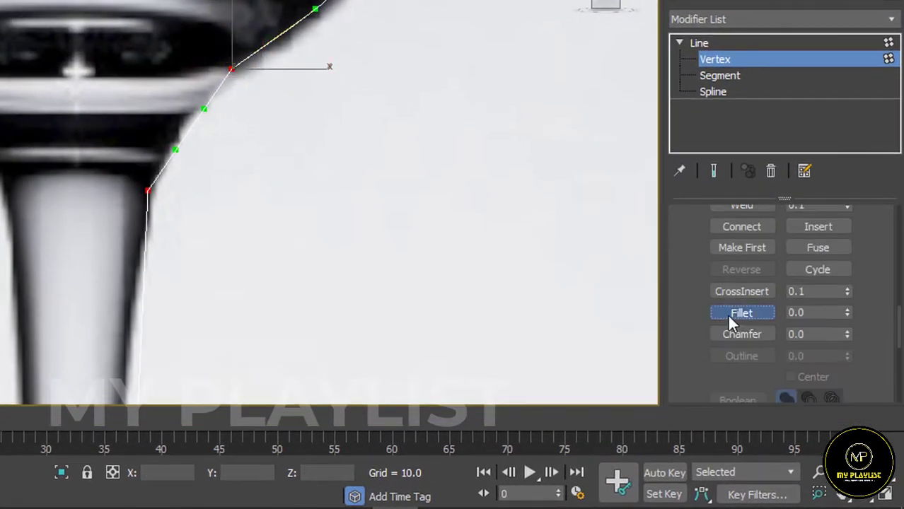
left_click_drag(151, 194, 162, 138)
Step: Move the stem's lower vertex toward the glass edge and bend the handles down to the foot to follow the flare
scroll(160, 138, "down", 8)
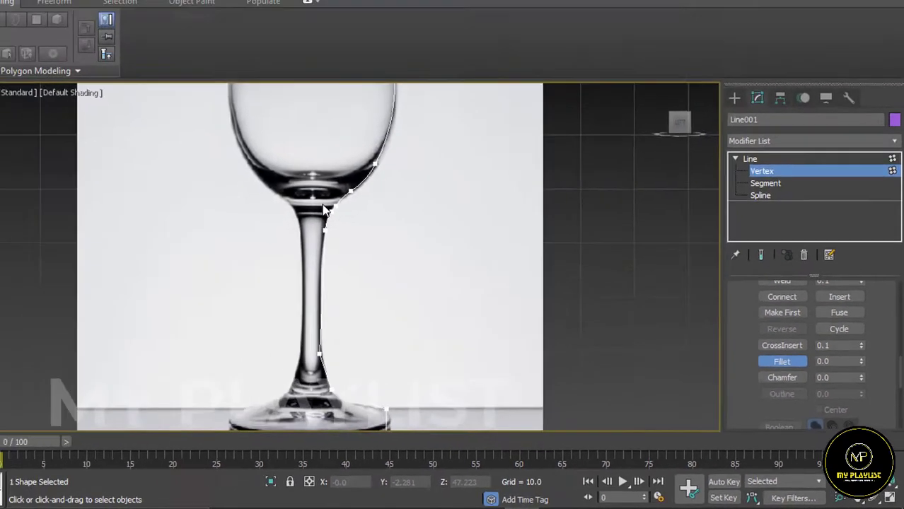
scroll(402, 374, "up", 5)
scroll(402, 374, "up", 5)
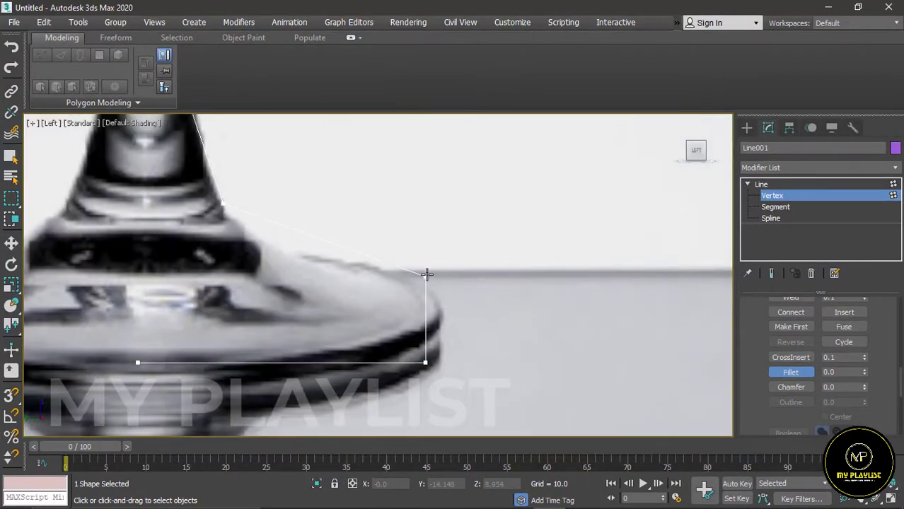
scroll(339, 312, "down", 5)
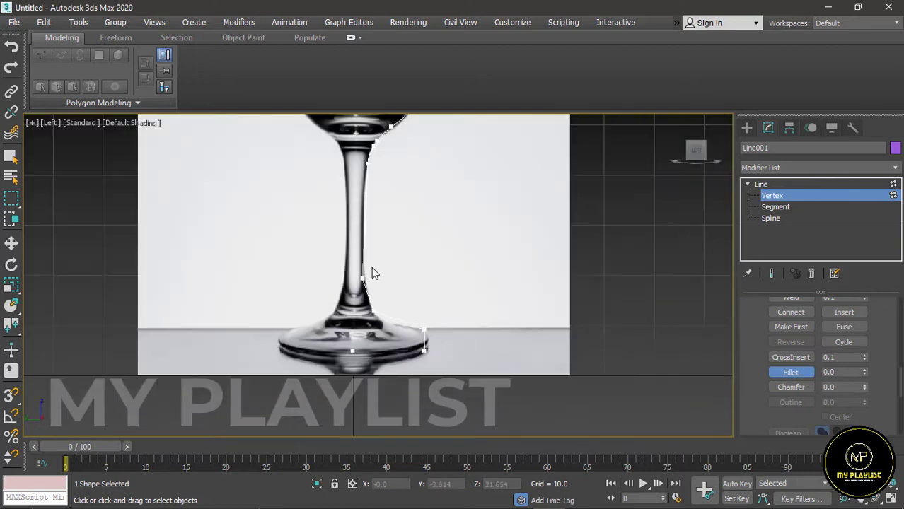
scroll(371, 268, "up", 4)
scroll(349, 295, "up", 2)
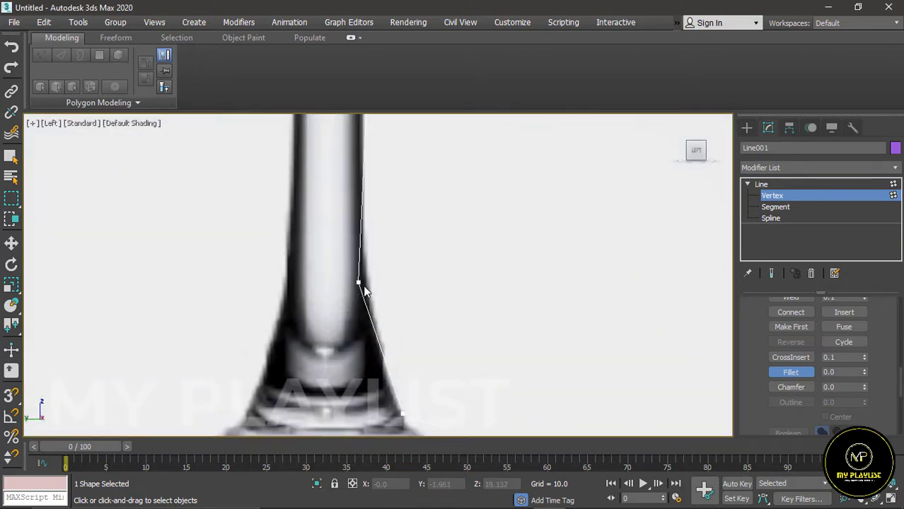
key("w")
scroll(374, 301, "down", 2)
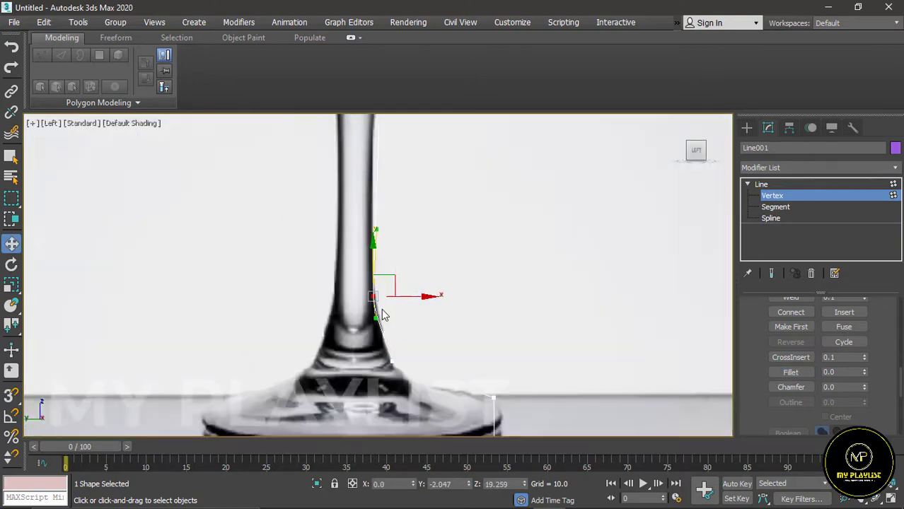
scroll(355, 241, "up", 4)
scroll(361, 239, "down", 6)
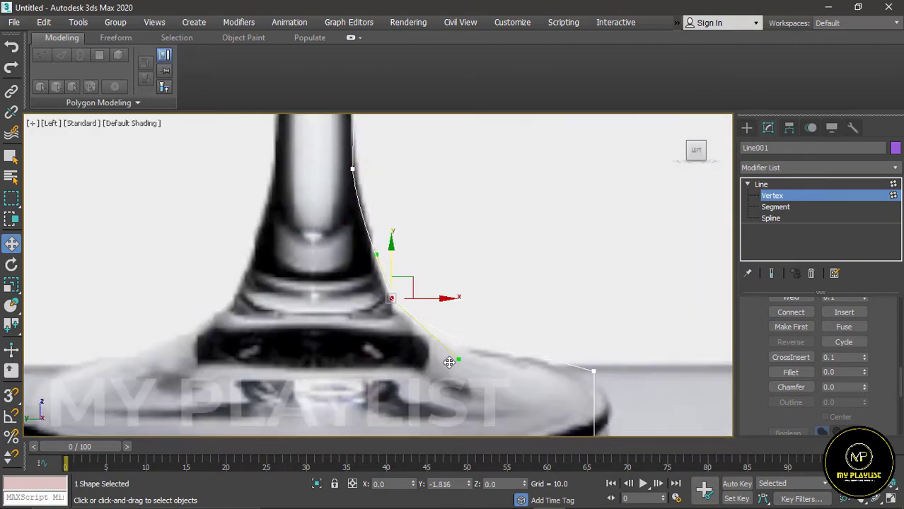
Step: Reposition the upper outer vertex of the foot and fillet both outer corners of the foot
left_click(352, 169)
middle_click_drag(453, 311, 376, 219)
mouse_move(517, 278)
left_mouse_down()
mouse_move(532, 296)
mouse_move(504, 278)
left_mouse_up()
left_click(517, 367)
left_click(549, 387)
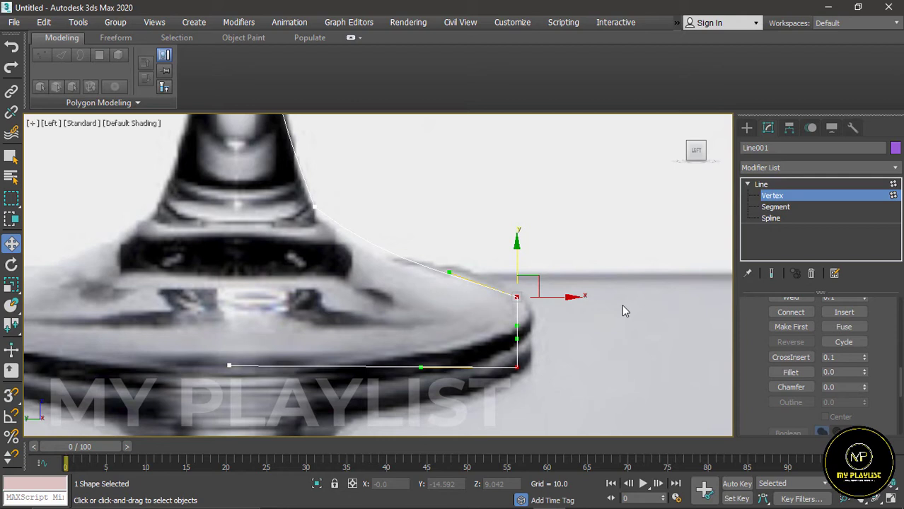
left_click(790, 374)
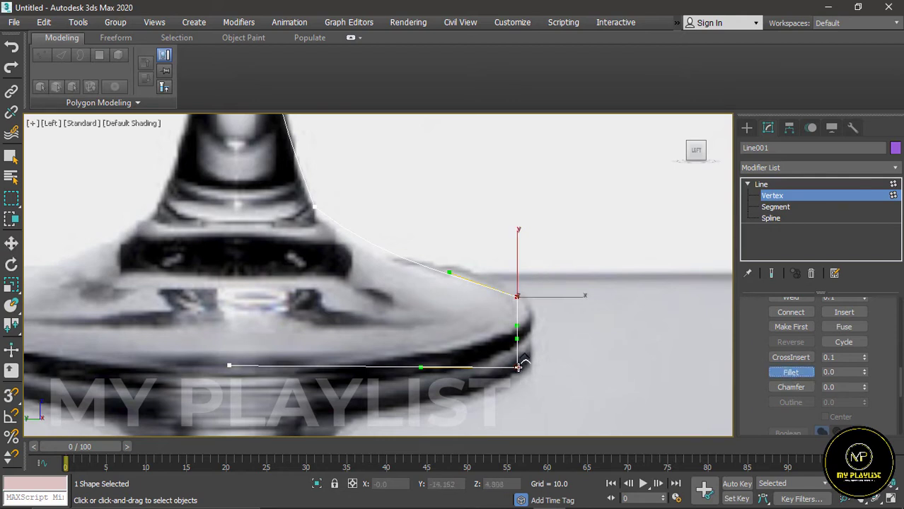
left_click_drag(518, 367, 535, 331)
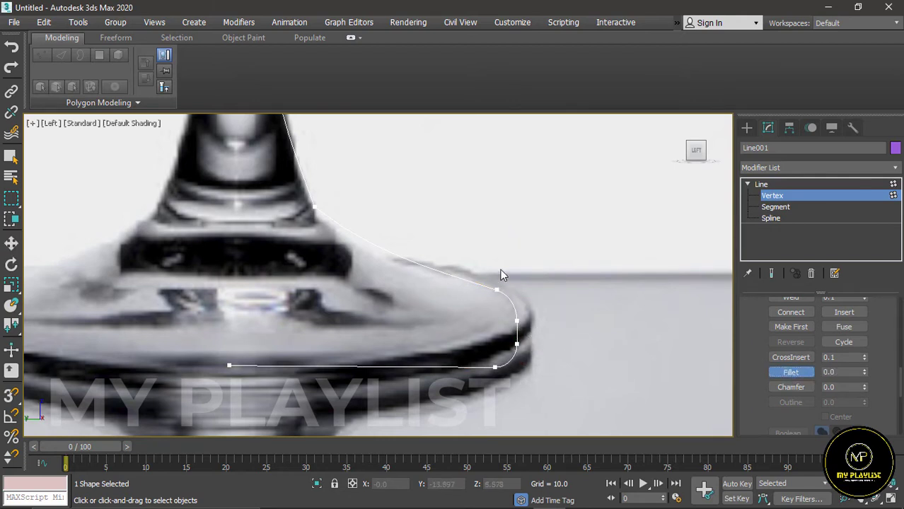
Step: Fine-tune the horizontal position of the vertex at the stem's lower end against the reference edge
middle_click_drag(348, 390, 429, 326)
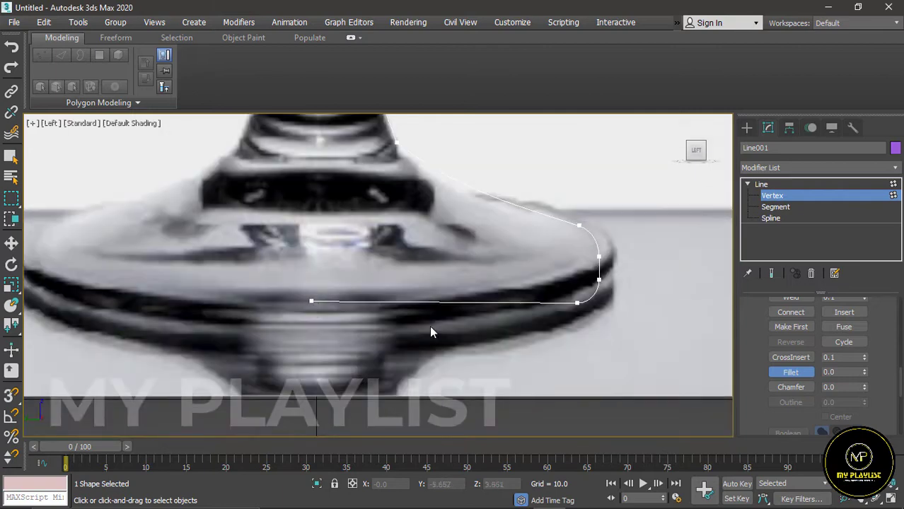
left_click(311, 301)
key("w")
scroll(312, 249, "down", 12)
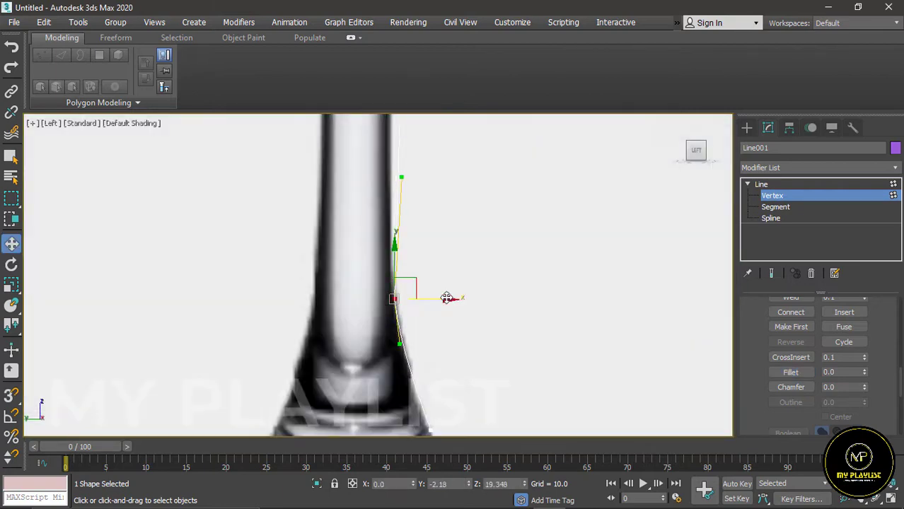
Step: Examine the whole profile line against the reference glass, from the bowl down to the foot
scroll(445, 317, "down", 3)
scroll(434, 243, "up", 3)
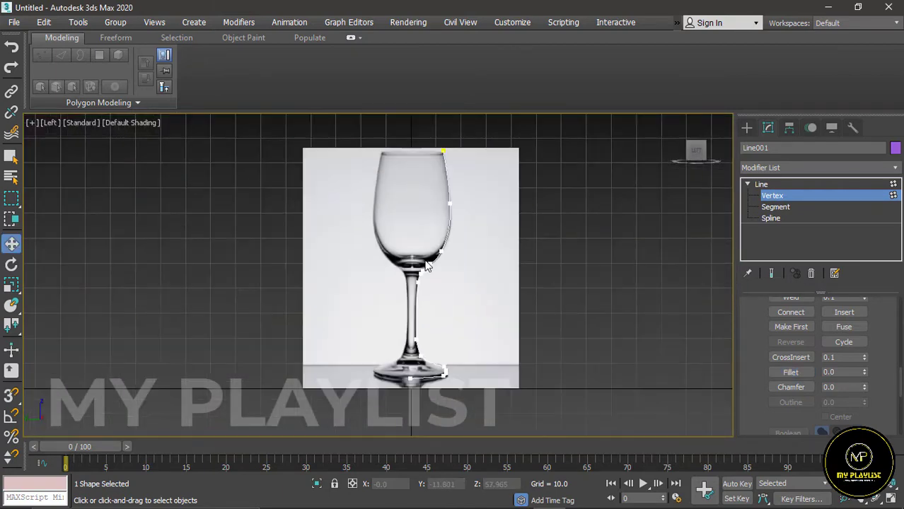
scroll(479, 276, "down", 3)
scroll(480, 276, "up", 3)
scroll(418, 296, "down", 3)
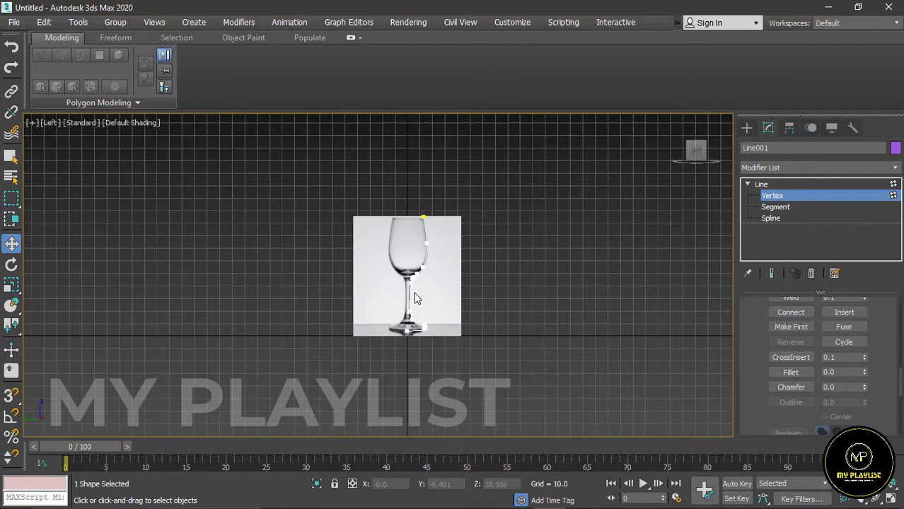
scroll(414, 299, "up", 4)
scroll(420, 211, "up", 3)
scroll(429, 251, "down", 5)
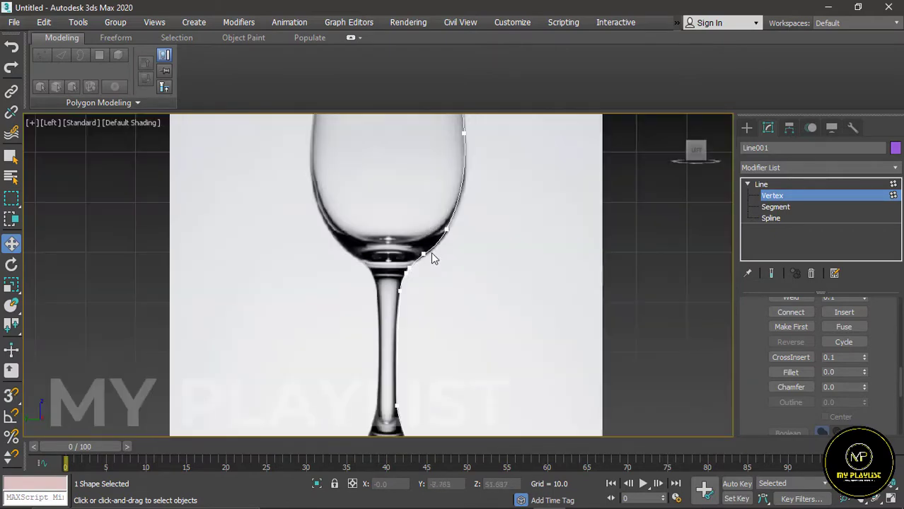
Step: Apply a Lathe modifier to the glass profile line
left_click(895, 170)
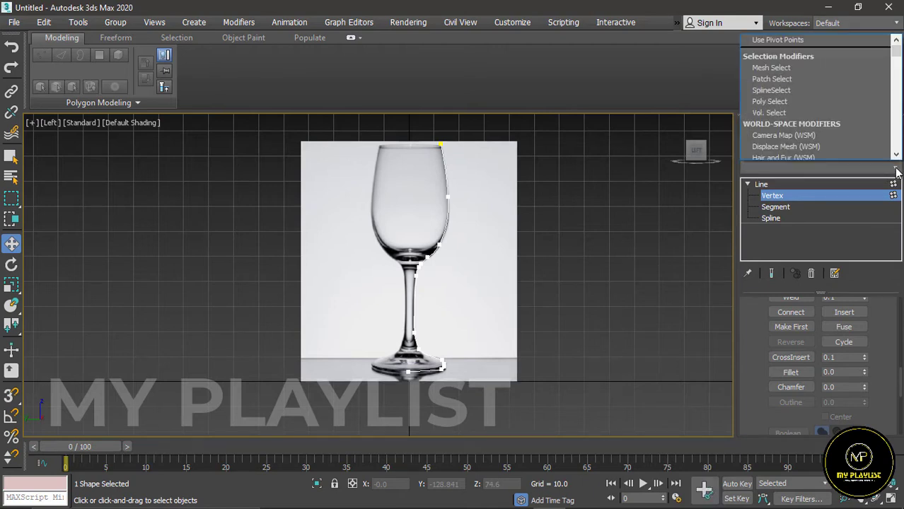
scroll(806, 133, "down", 5)
scroll(802, 128, "down", 10)
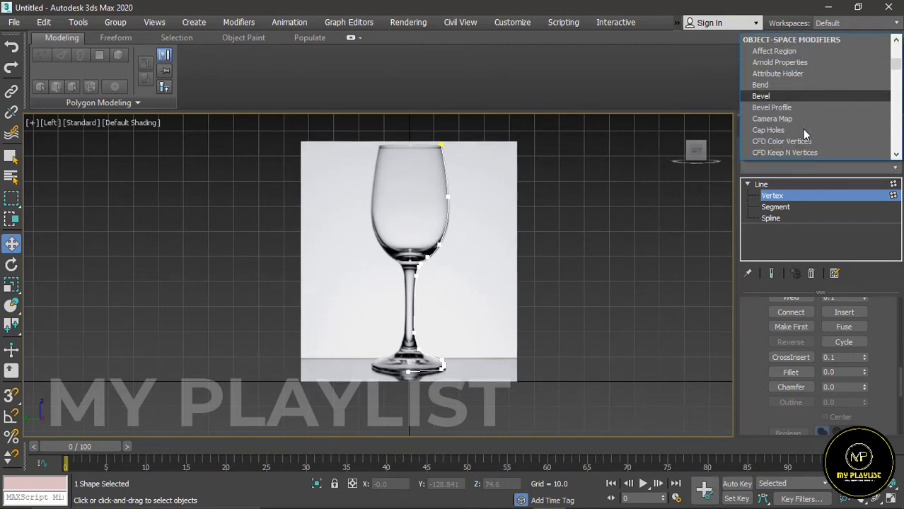
scroll(801, 128, "down", 7)
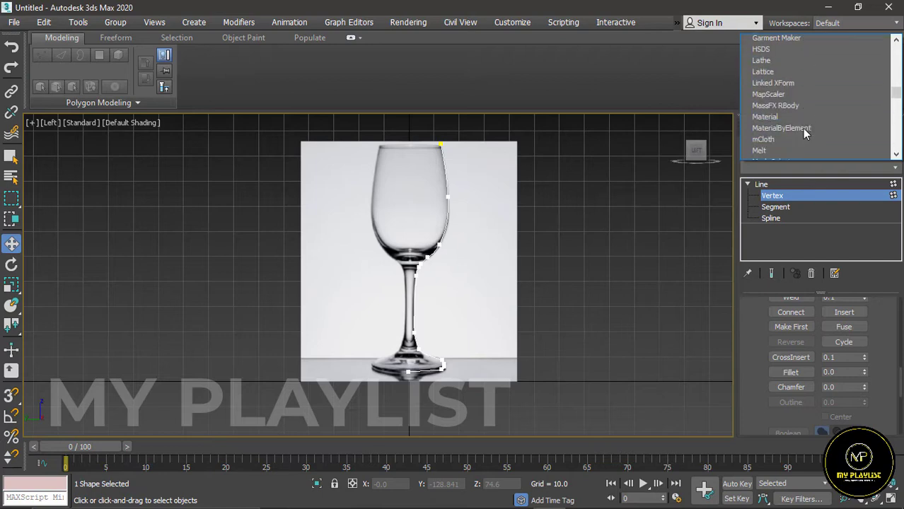
scroll(801, 128, "up", 8)
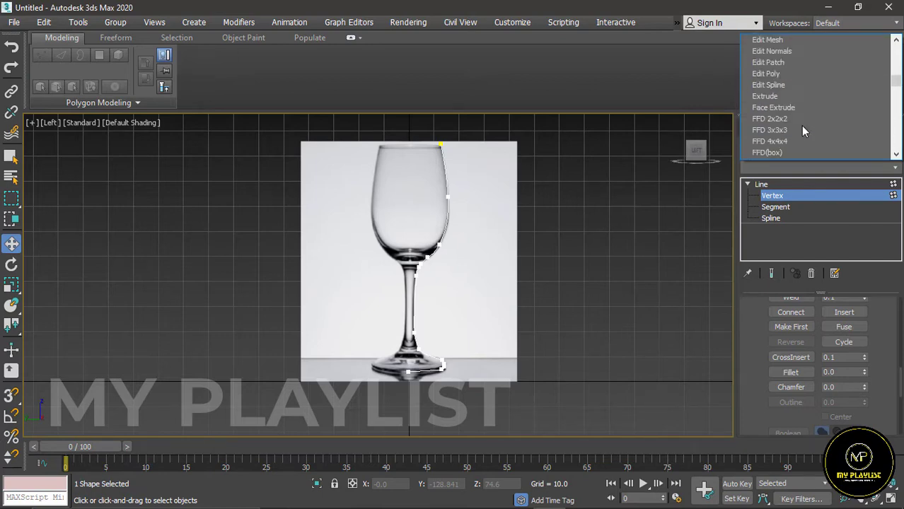
scroll(792, 106, "down", 5)
left_click(778, 64)
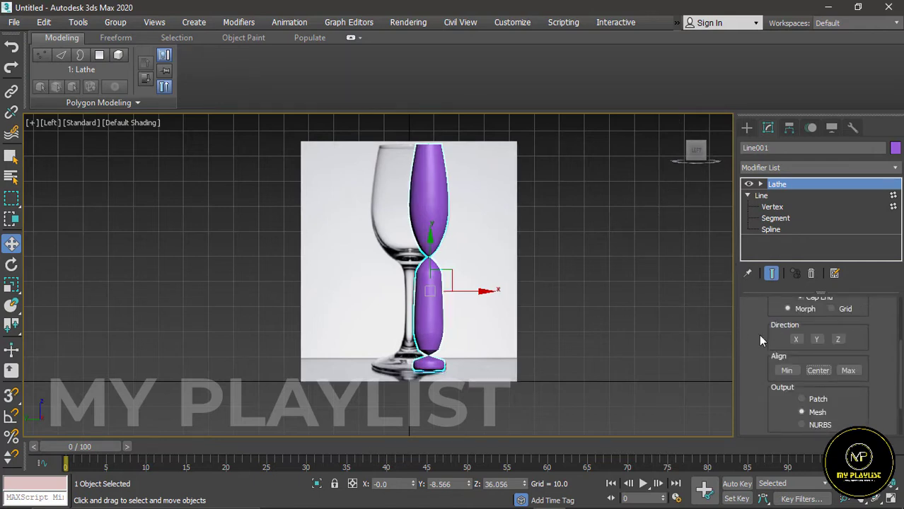
Step: Set the Lathe direction to Y, try the Max alignment, and align the axis to Min
scroll(760, 340, "up", 2)
scroll(758, 335, "down", 2)
scroll(758, 334, "up", 3)
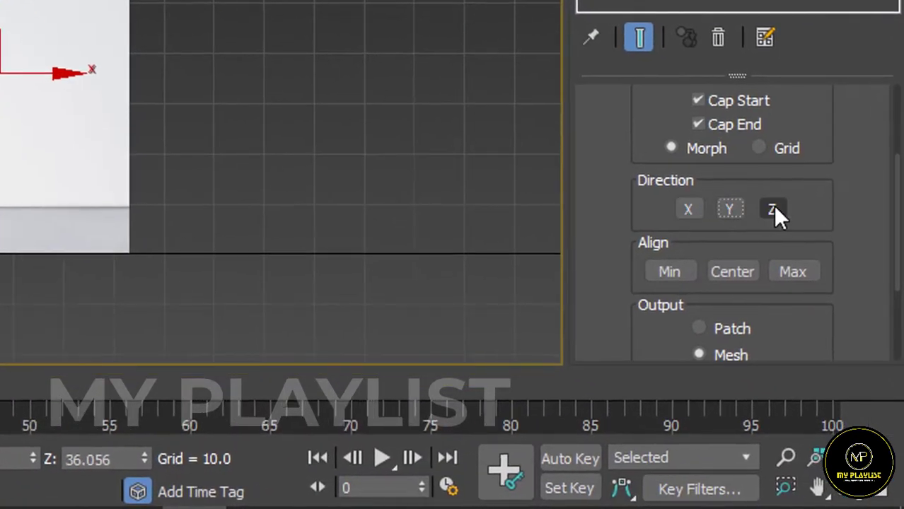
left_click(837, 418)
left_click(731, 209)
left_click(793, 272)
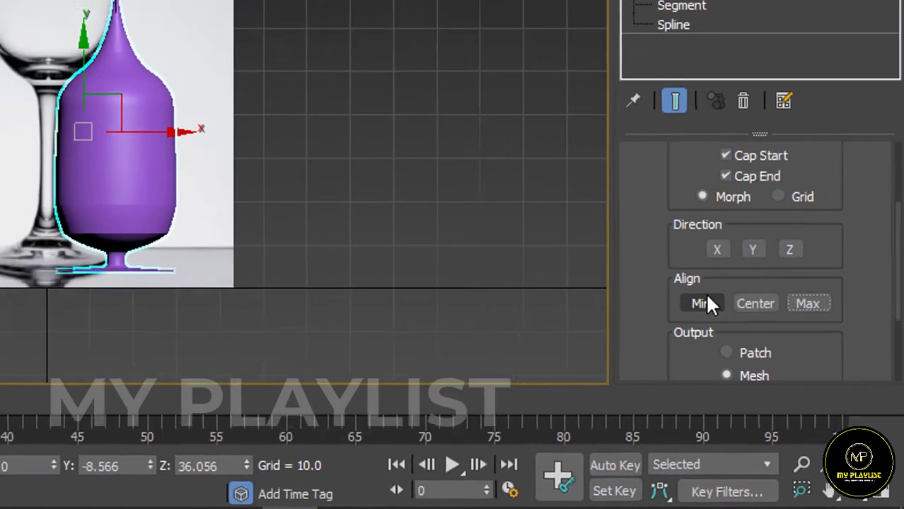
left_click(669, 272)
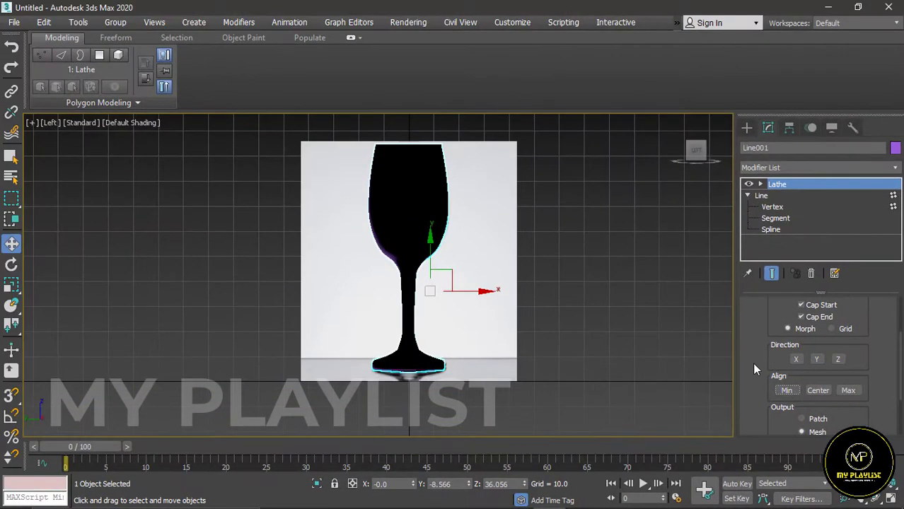
Step: Turn on Flip Normals and Weld Core for the lathed glass
scroll(795, 332, "up", 3)
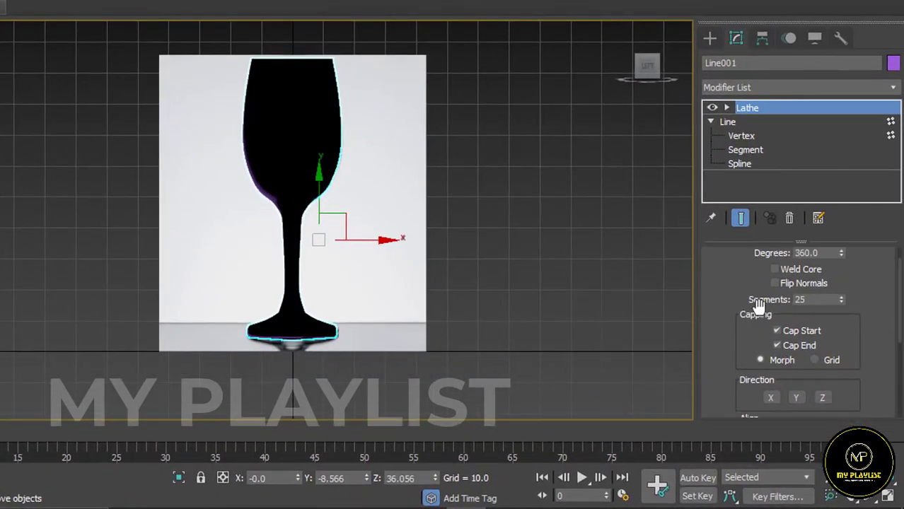
left_click(775, 283)
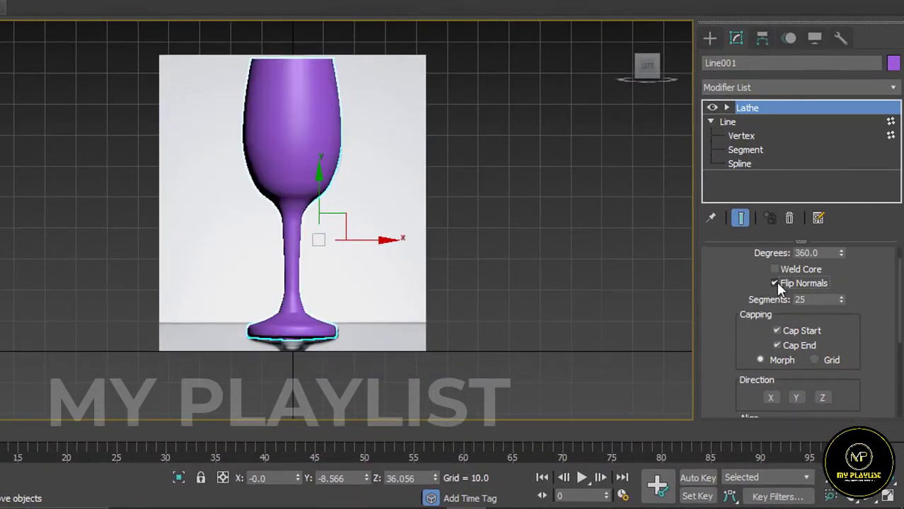
middle_click_drag(343, 331, 319, 262, "alt")
scroll(297, 284, "up", 3)
scroll(296, 284, "up", 2)
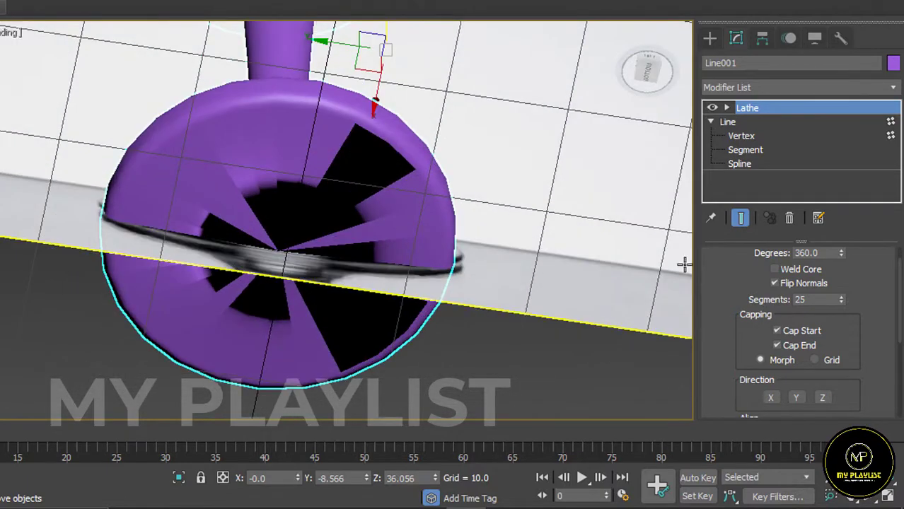
scroll(271, 235, "up", 2)
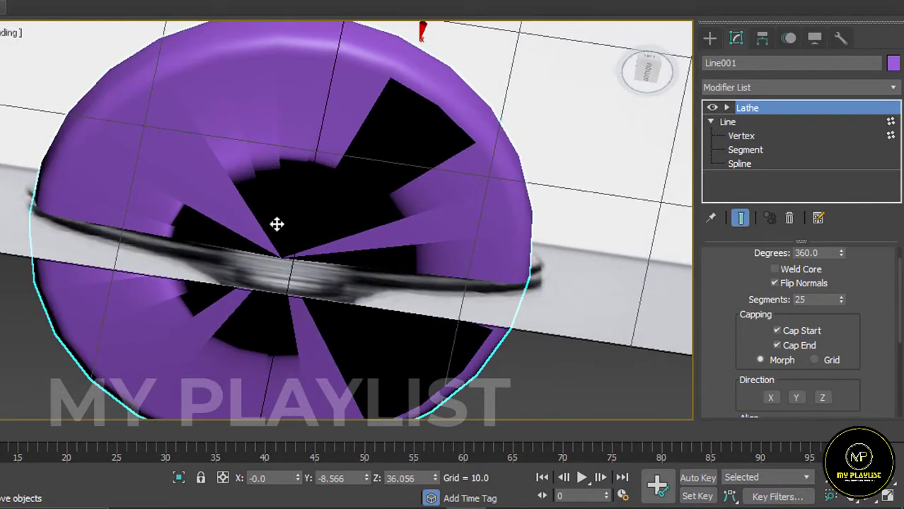
scroll(276, 224, "up", 2)
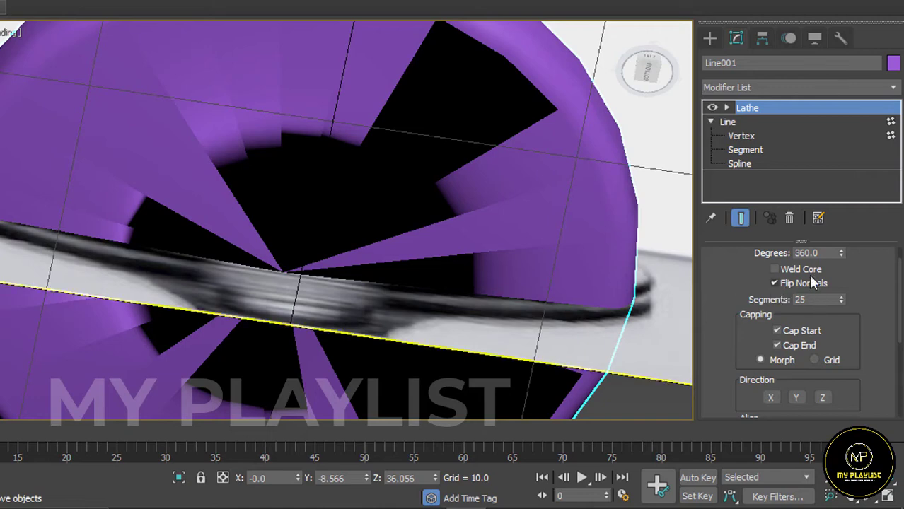
left_click(774, 269)
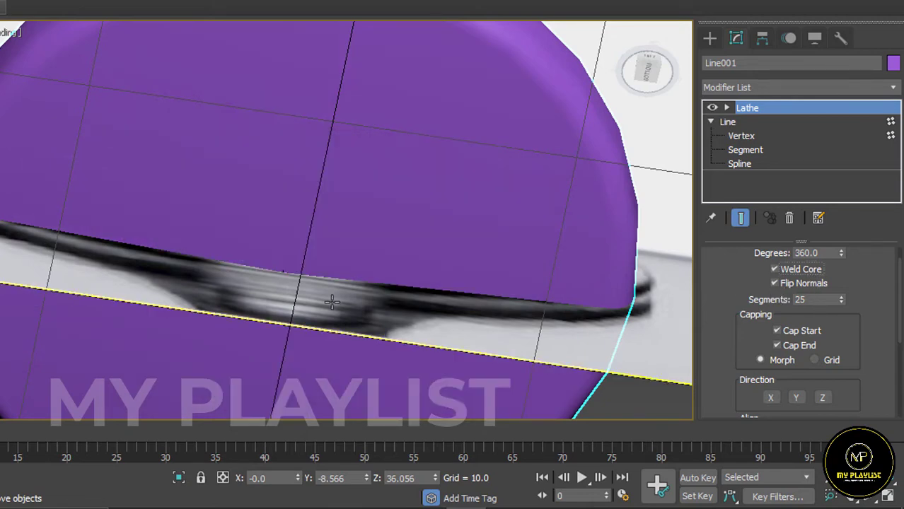
Step: Hide the reference image plane and display the glass with edged faces
scroll(331, 302, "down", 8)
left_click(710, 37)
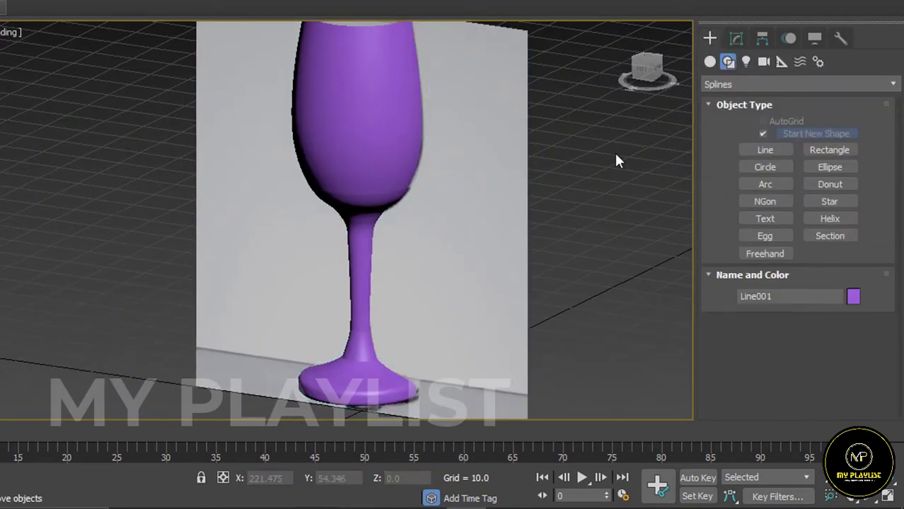
left_click(509, 172)
right_click(506, 170)
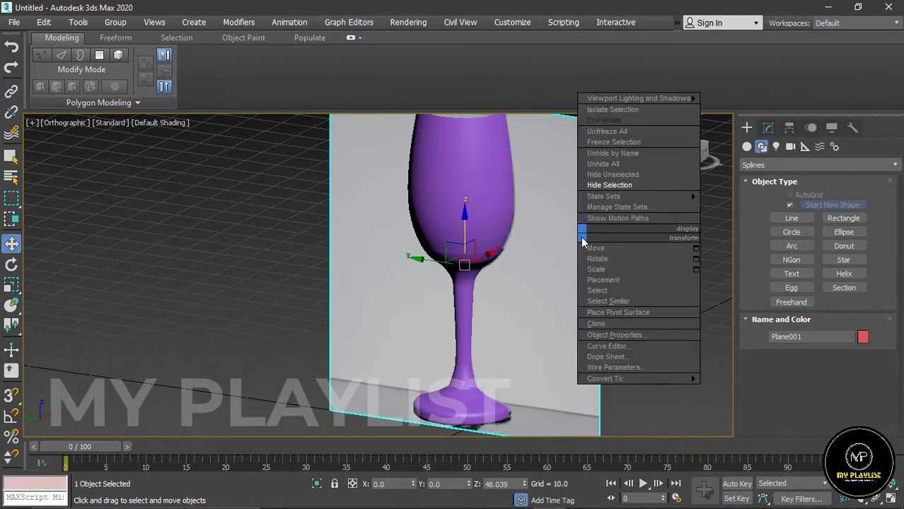
left_click(618, 185)
scroll(487, 308, "down", 3)
scroll(488, 301, "up", 2)
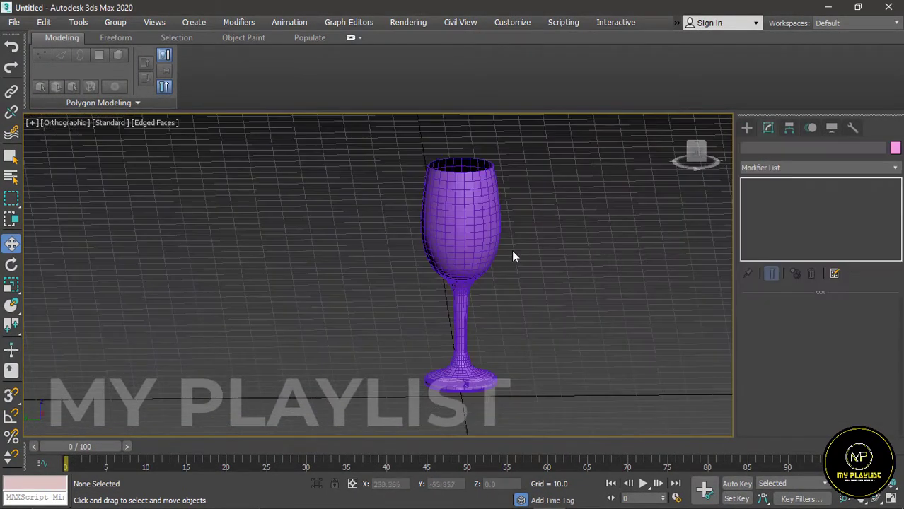
Step: Apply a Shell modifier to the wine glass
key("z")
left_click(480, 231)
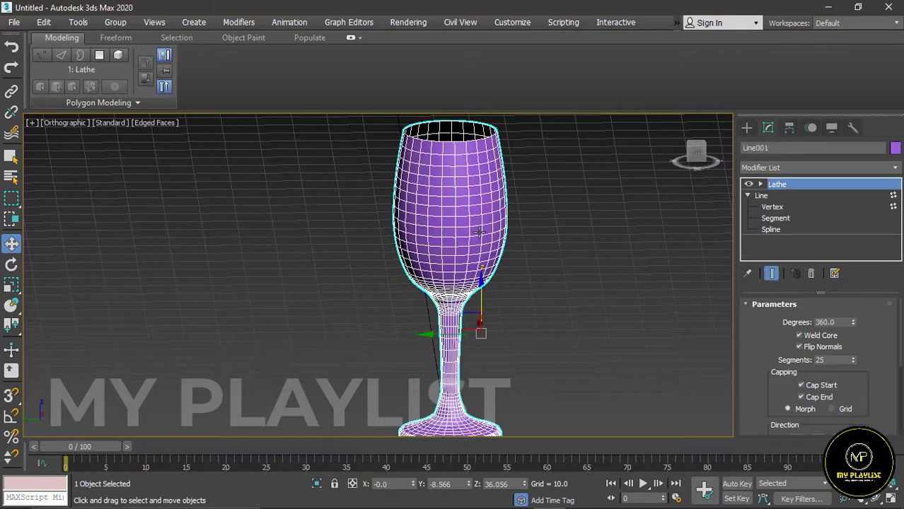
left_click(237, 23)
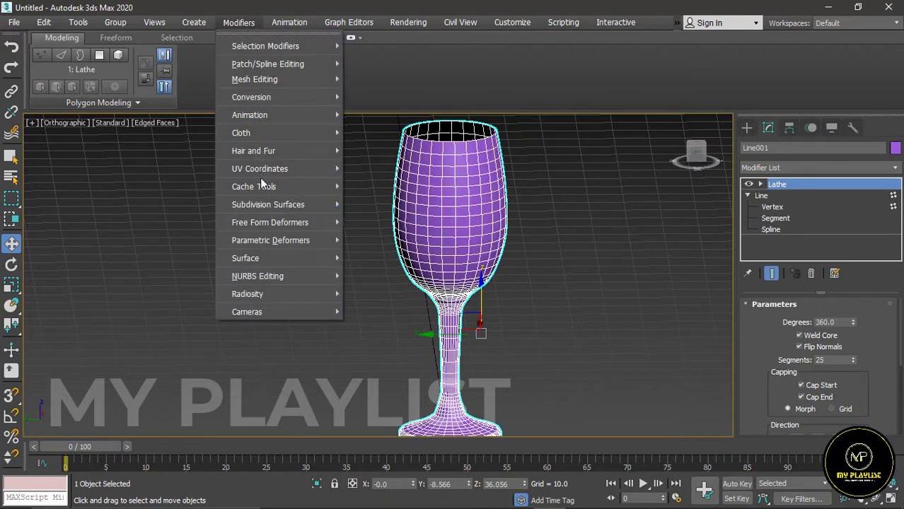
mouse_move(270, 243)
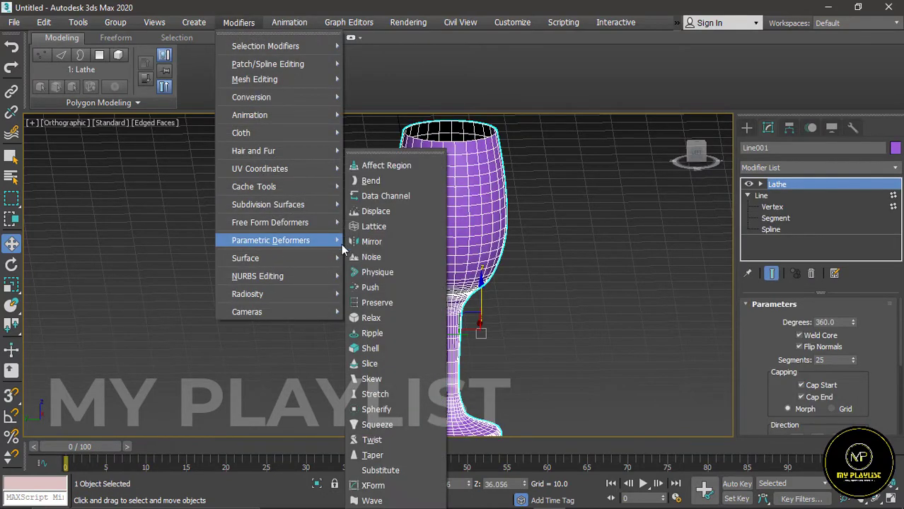
left_click(384, 350)
Step: Examine the shell's wall thickness at the rim and the overall shape of the glass
scroll(451, 240, "down", 2)
scroll(452, 188, "up", 4)
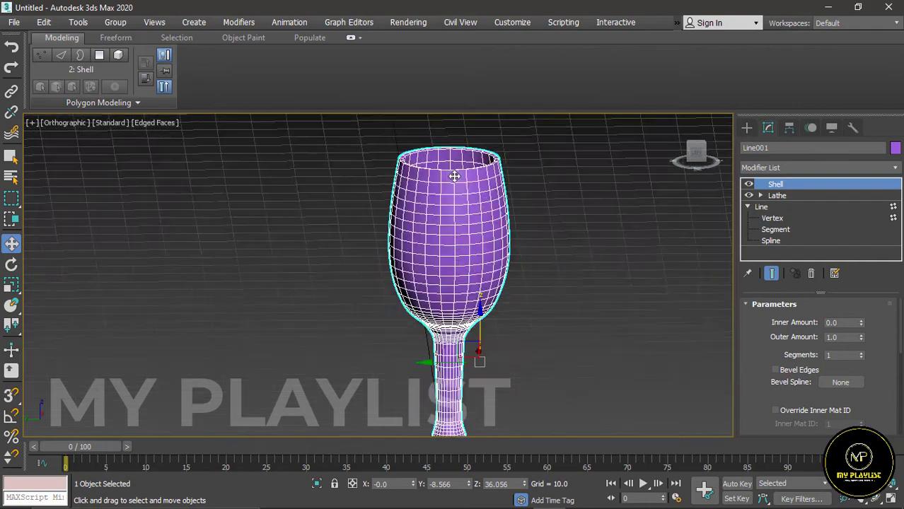
middle_click_drag(454, 184, 454, 210, "alt")
scroll(455, 217, "up", 3)
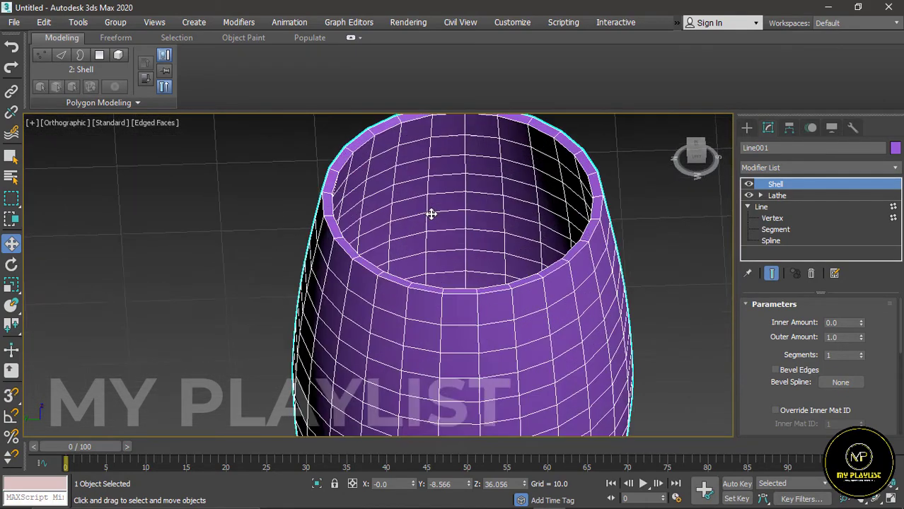
scroll(359, 266, "up", 2)
scroll(369, 244, "down", 6)
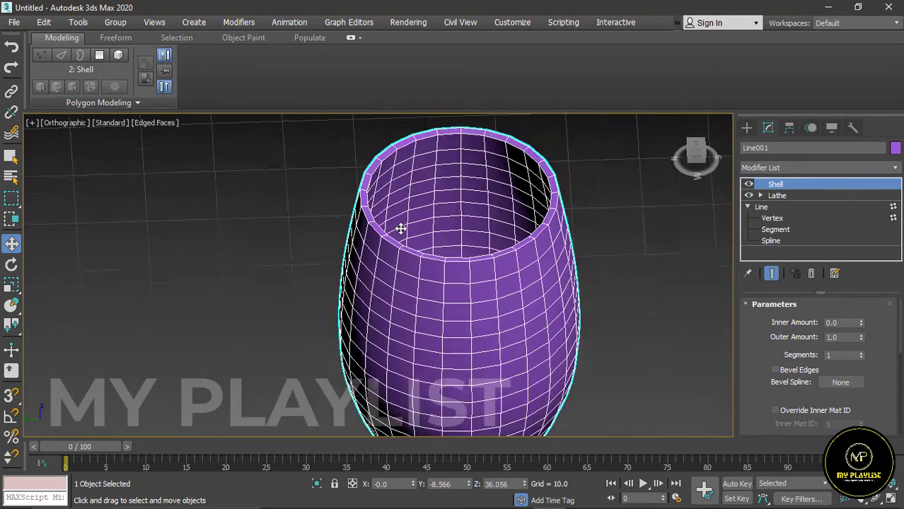
middle_click_drag(414, 275, 442, 266, "alt")
scroll(470, 186, "down", 2)
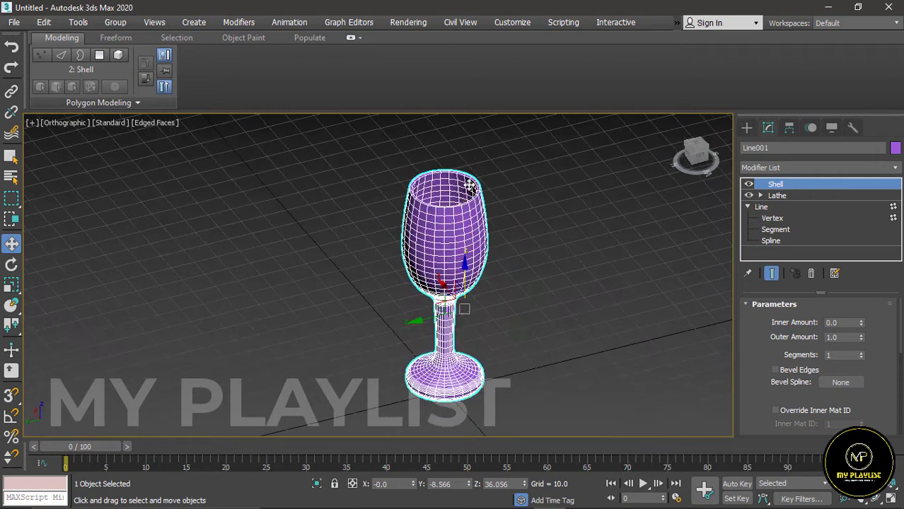
Step: Convert the shelled glass to an Editable Poly
scroll(448, 239, "up", 2)
right_click(457, 226)
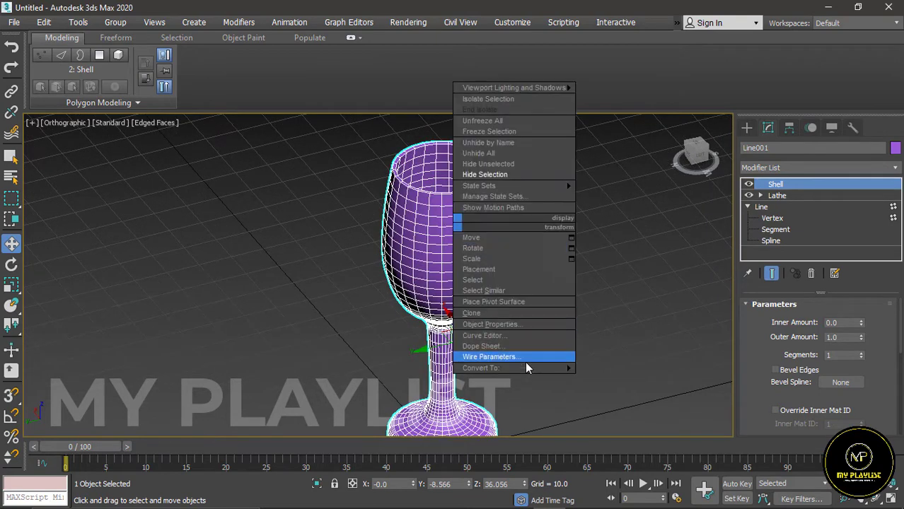
mouse_move(529, 367)
left_click(614, 379)
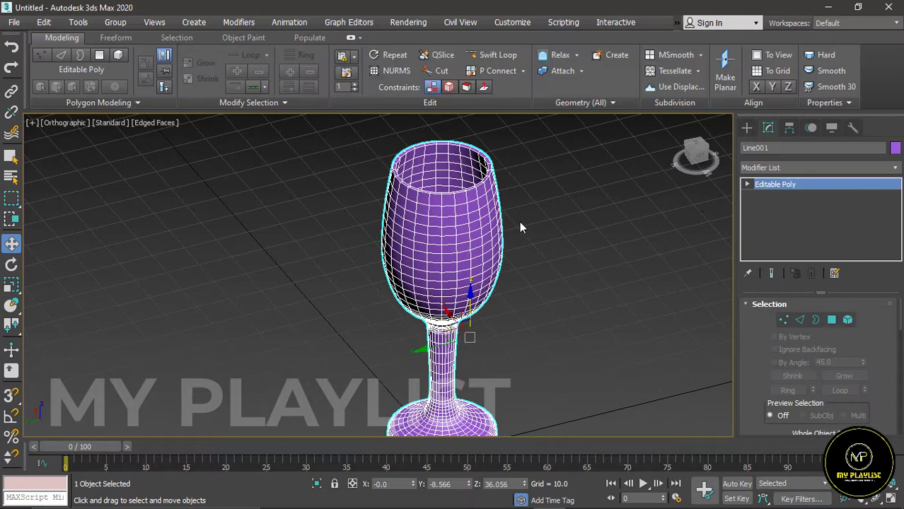
Step: Select the full loop of polygons on the top face of the glass rim at polygon level
scroll(430, 158, "up", 2)
scroll(436, 205, "up", 2)
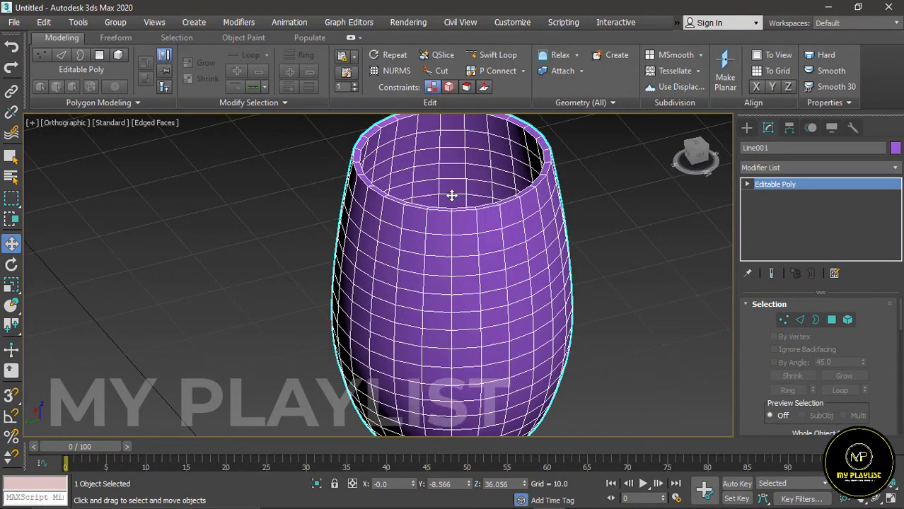
scroll(451, 195, "down", 5)
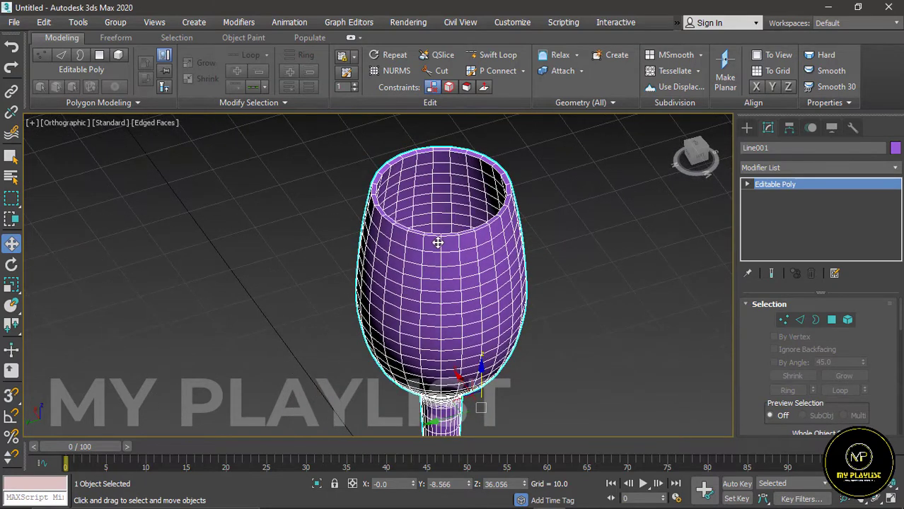
scroll(437, 242, "up", 3)
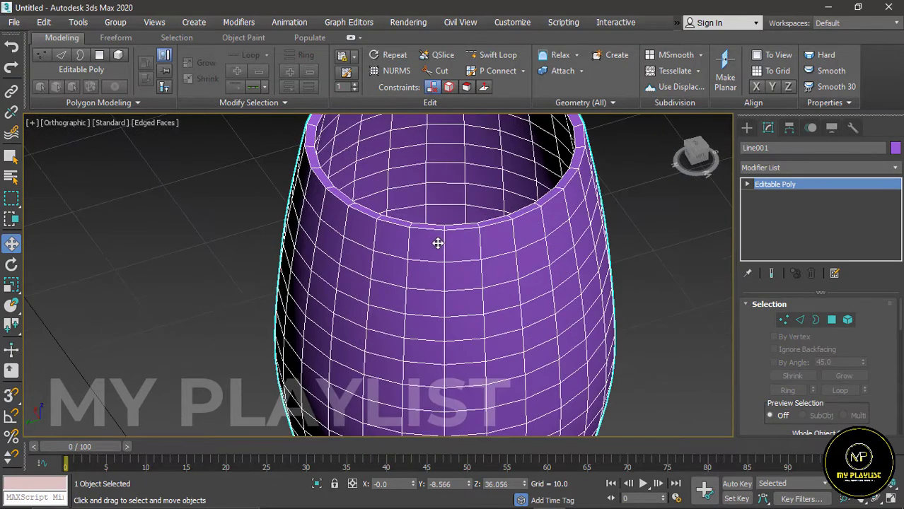
left_click(831, 320)
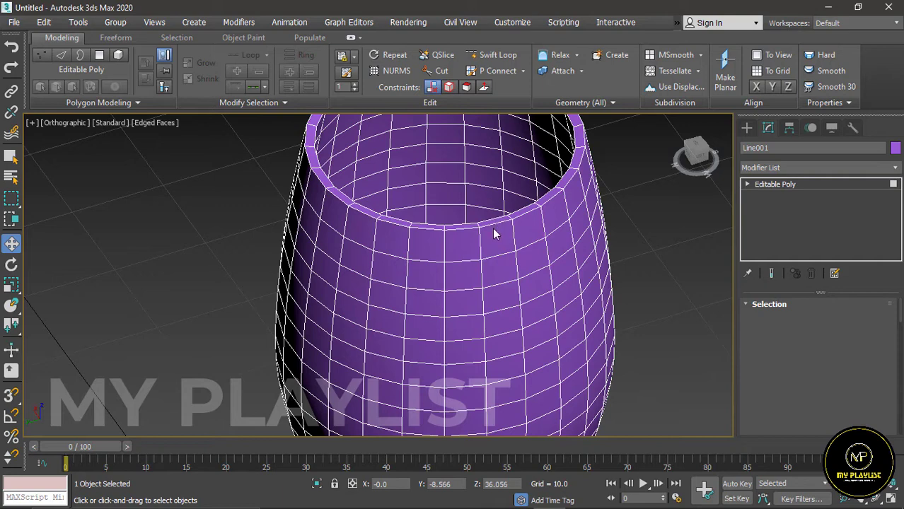
scroll(486, 254, "up", 3)
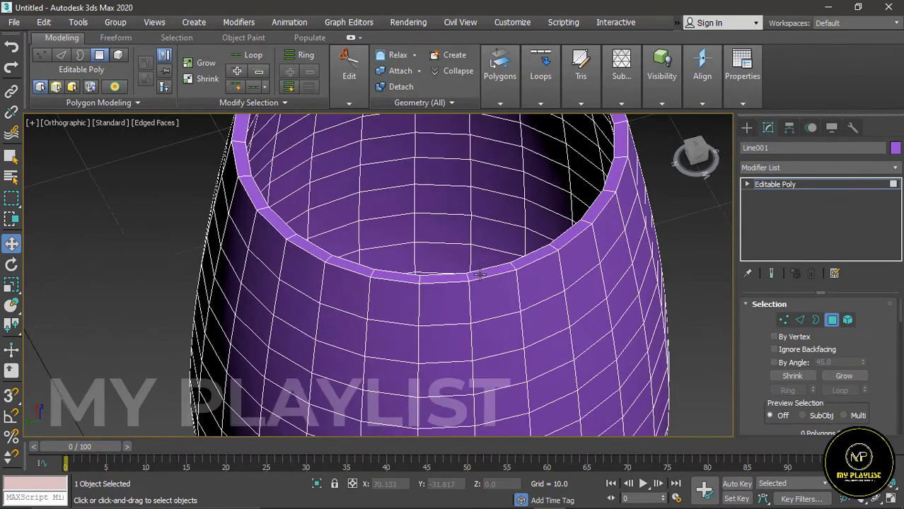
scroll(480, 275, "up", 2)
left_click(487, 273)
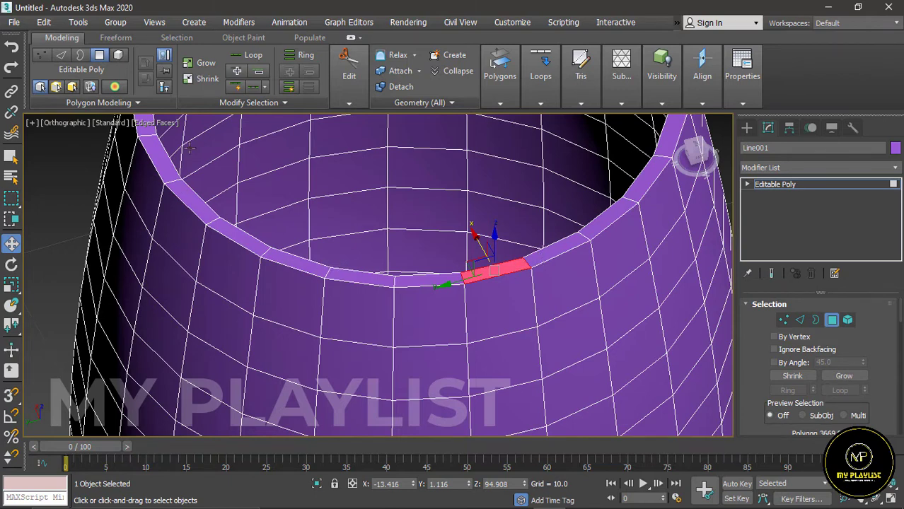
scroll(438, 264, "down", 2)
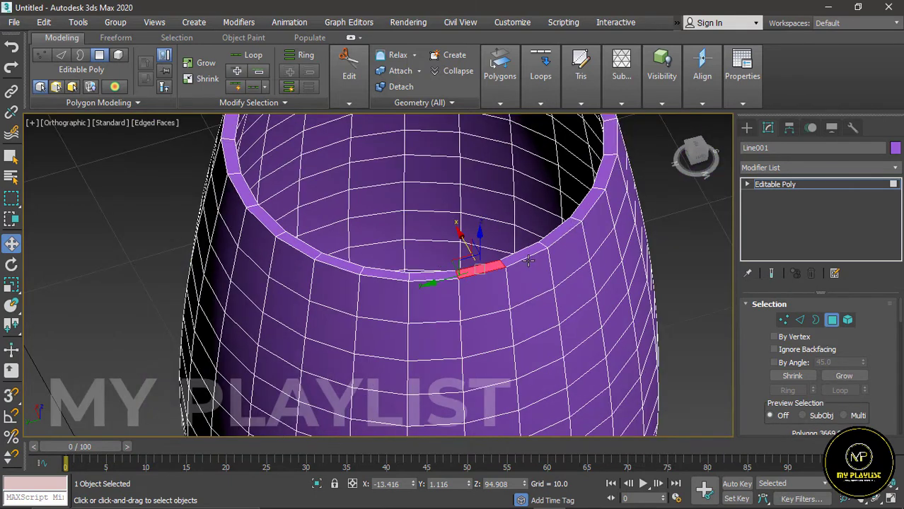
left_click(529, 257, "shift")
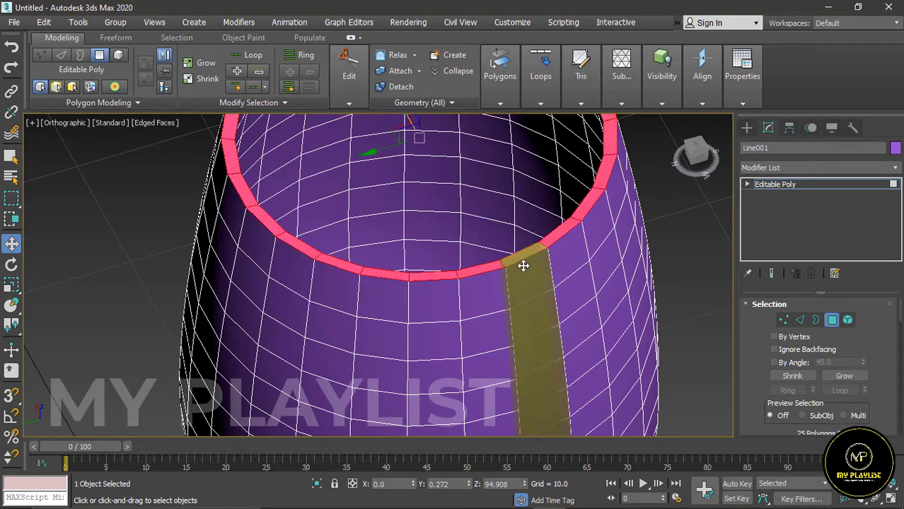
Step: Extrude the selected rim polygons as a group by 1.864
scroll(488, 280, "down", 3)
scroll(509, 268, "up", 2)
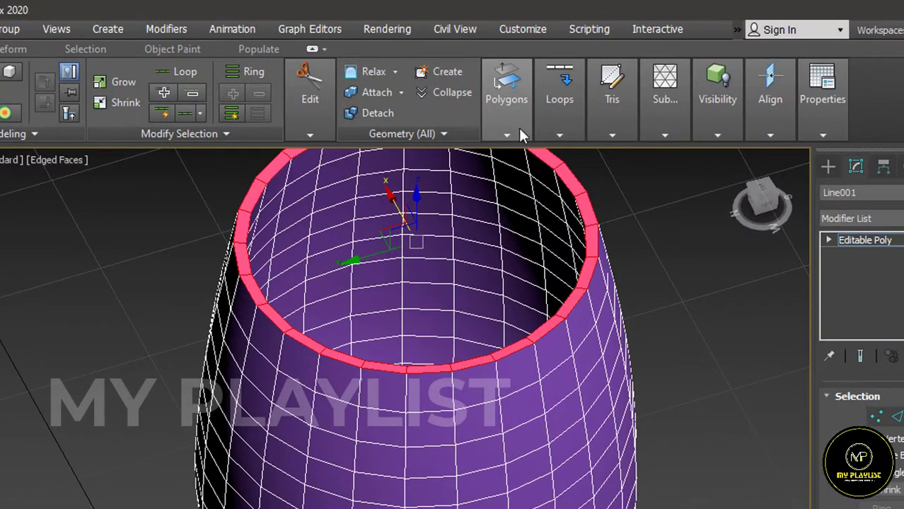
left_click(519, 129)
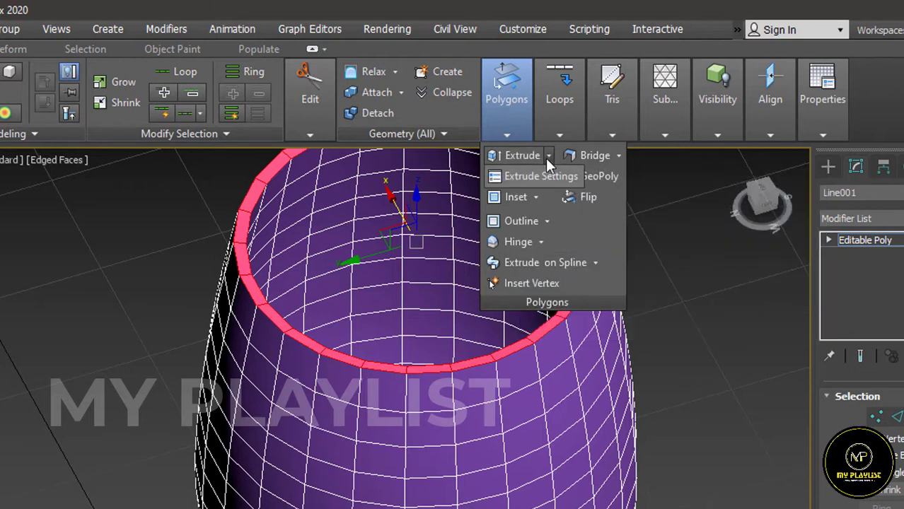
left_click(520, 154)
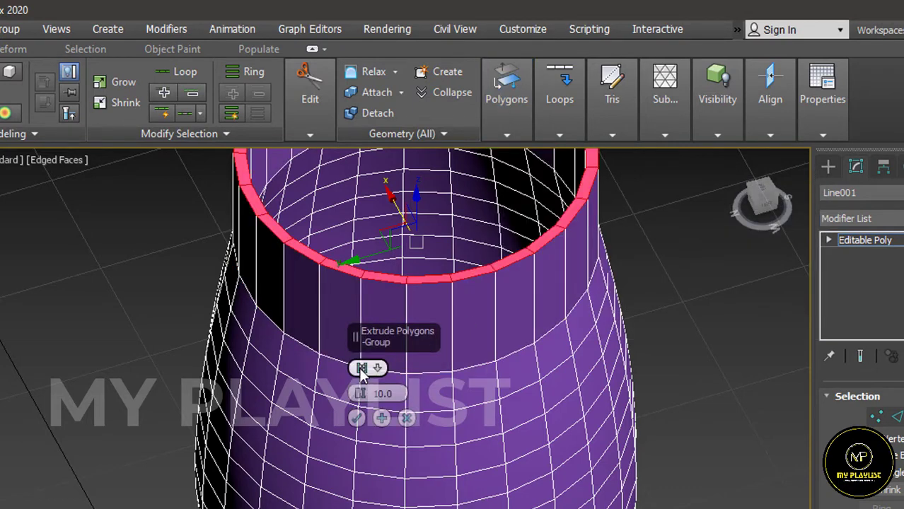
left_click_drag(359, 391, 380, 495)
scroll(476, 379, "up", 5)
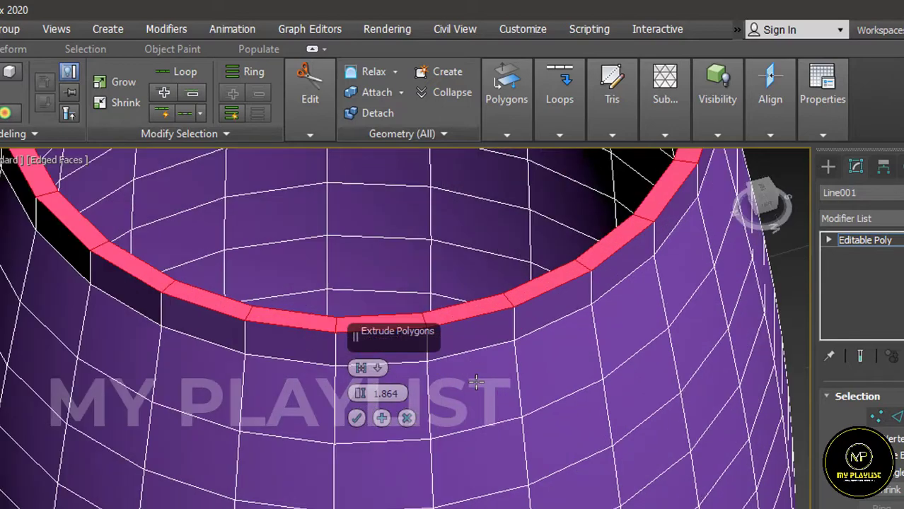
left_click(358, 419)
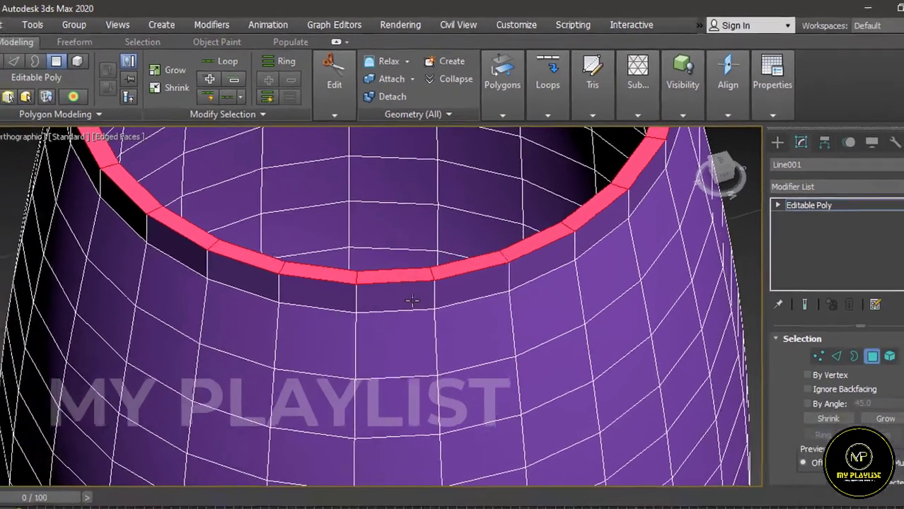
Step: Select the complete loop of outer side polygons on the extruded rim band
left_click(412, 300)
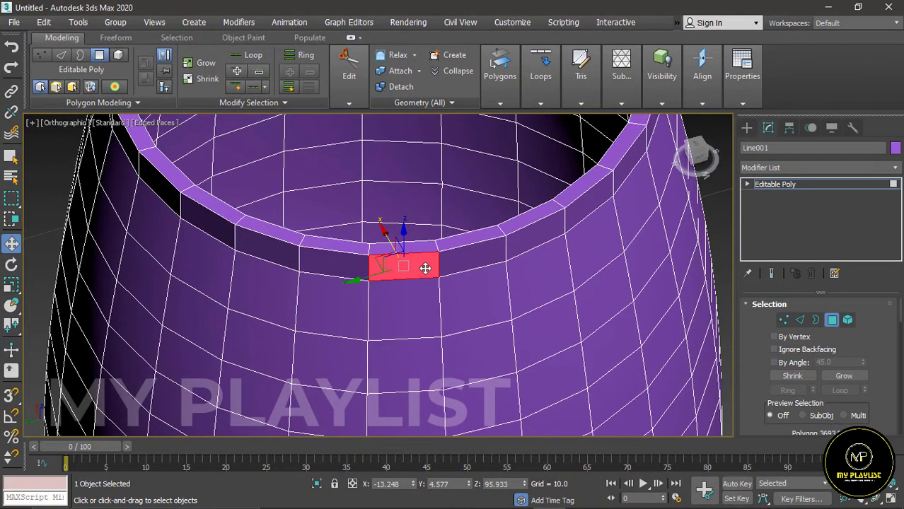
left_click(460, 264, "shift")
scroll(428, 264, "down", 2)
Step: Add the complete loop of inner side polygons on the extruded rim band to the outer loop selection
middle_click_drag(427, 265, 233, 282, "alt")
scroll(325, 288, "down", 2)
middle_click_drag(325, 288, 355, 227, "alt")
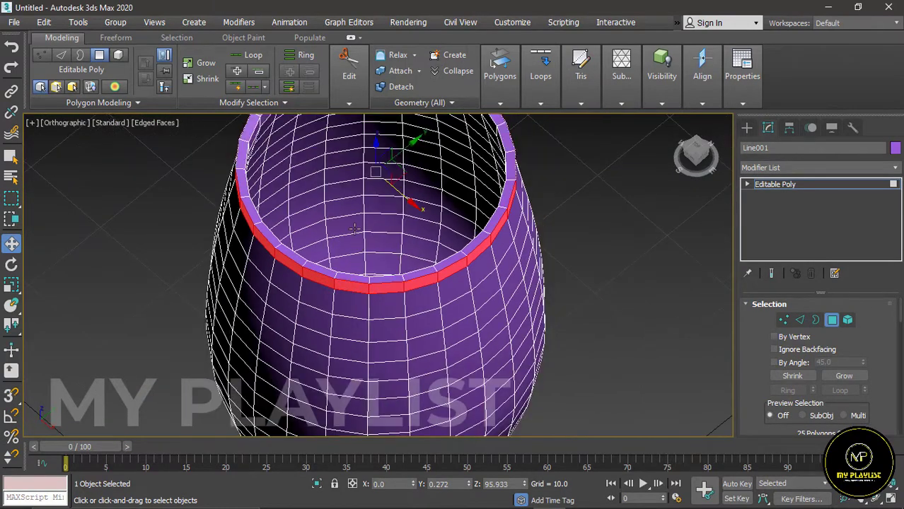
middle_click_drag(405, 260, 280, 264, "alt")
scroll(285, 145, "up", 4)
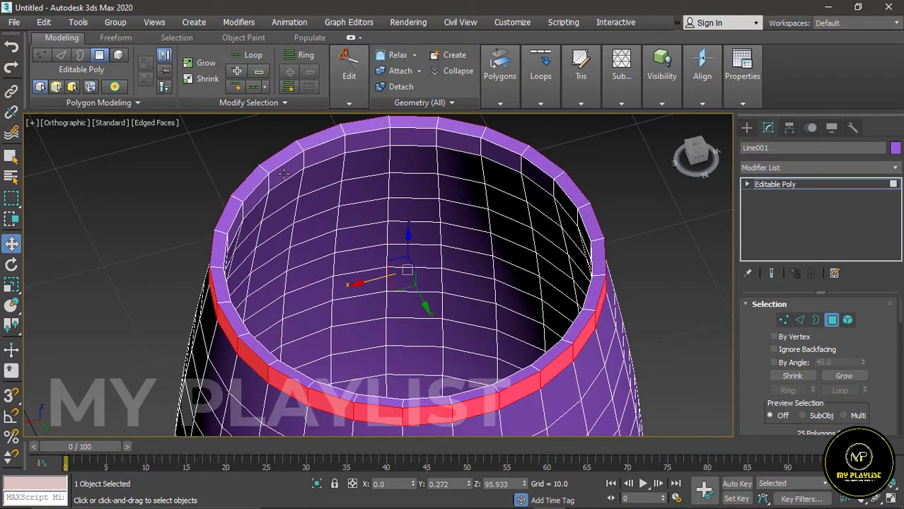
left_click(284, 174, "ctrl")
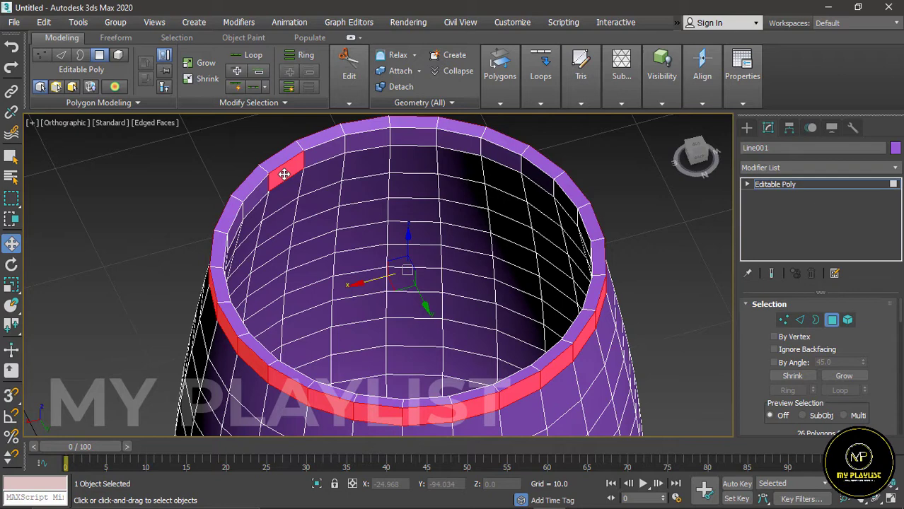
left_click(316, 159, "shift")
scroll(481, 212, "down", 4)
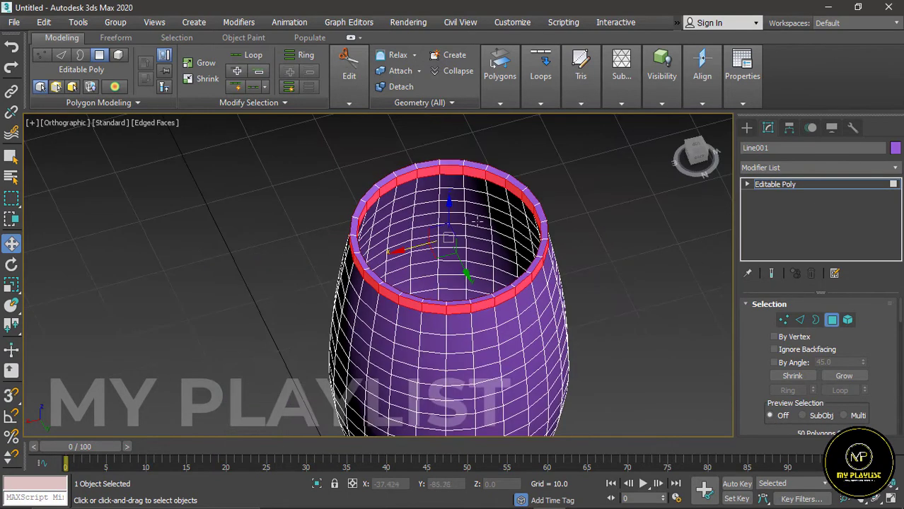
Step: Bevel the outer and inner rim polygon loops by Local Normal with height 0.101 and outline -0.579
scroll(412, 307, "up", 2)
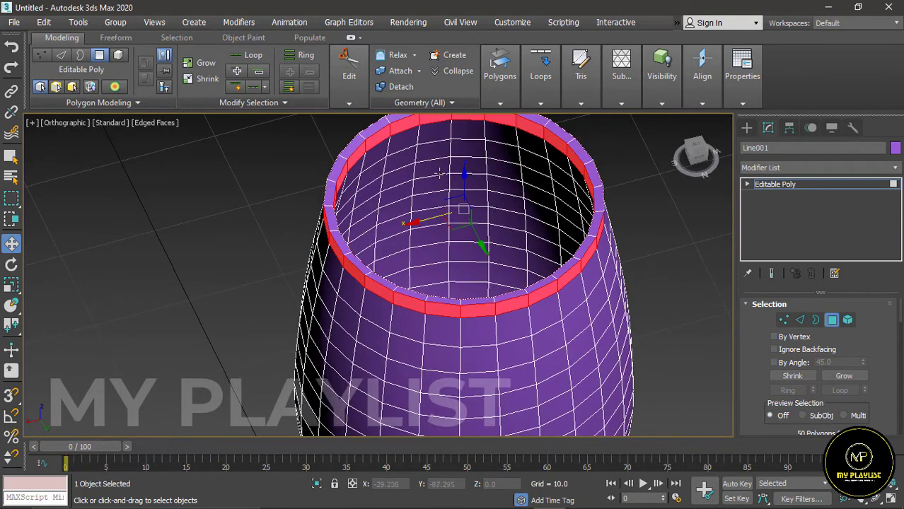
left_click(506, 105)
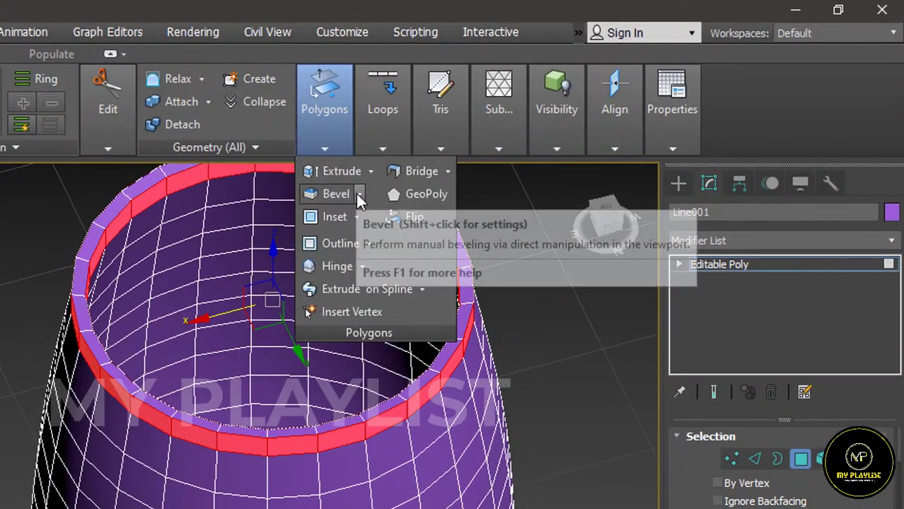
left_click(524, 136)
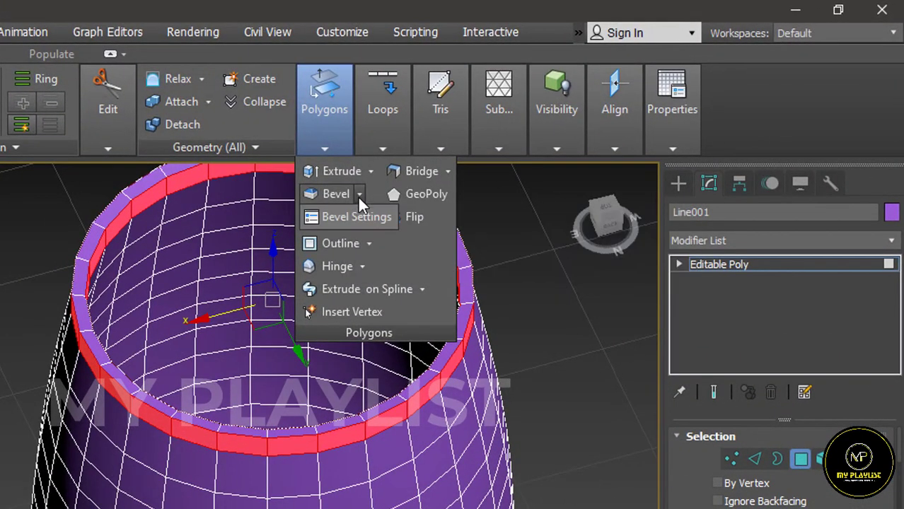
left_click(358, 211)
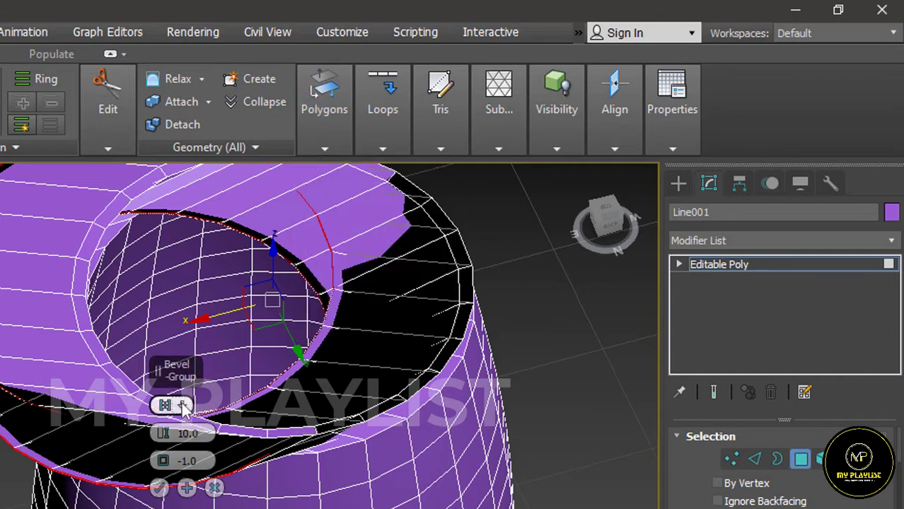
left_click(183, 406)
left_click(210, 434)
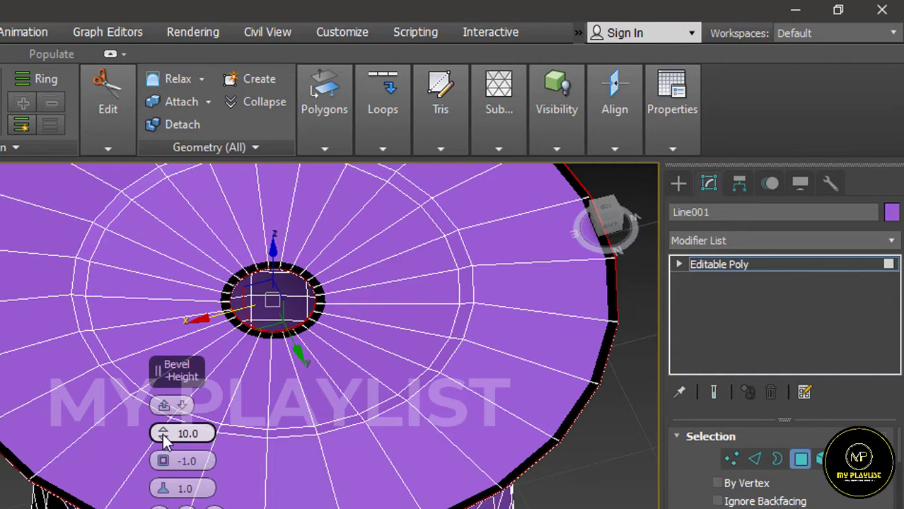
left_click_drag(163, 433, 163, 498)
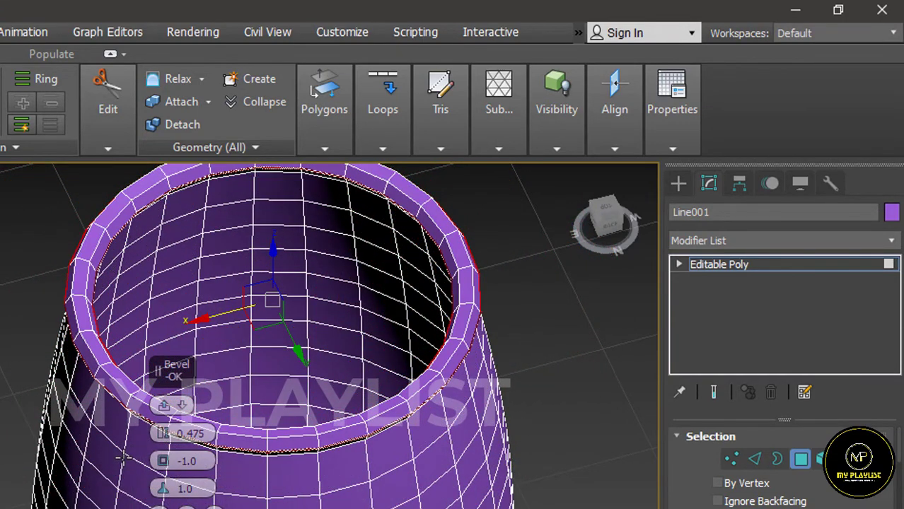
scroll(122, 457, "up", 2)
left_click_drag(163, 461, 161, 434)
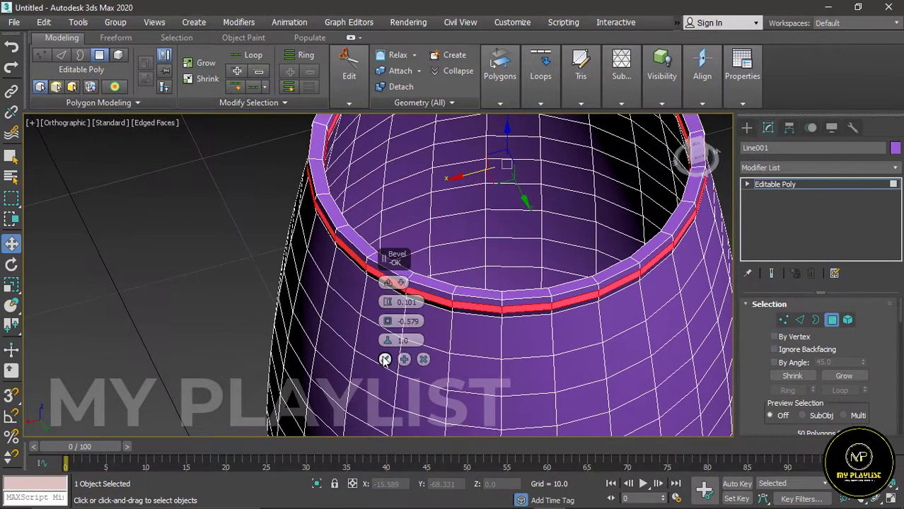
left_click(384, 360)
Step: With Ignore Backfacing on, select the centre vertex at the glass's inner bottom and convert it to a polygon selection
scroll(385, 314, "down", 6)
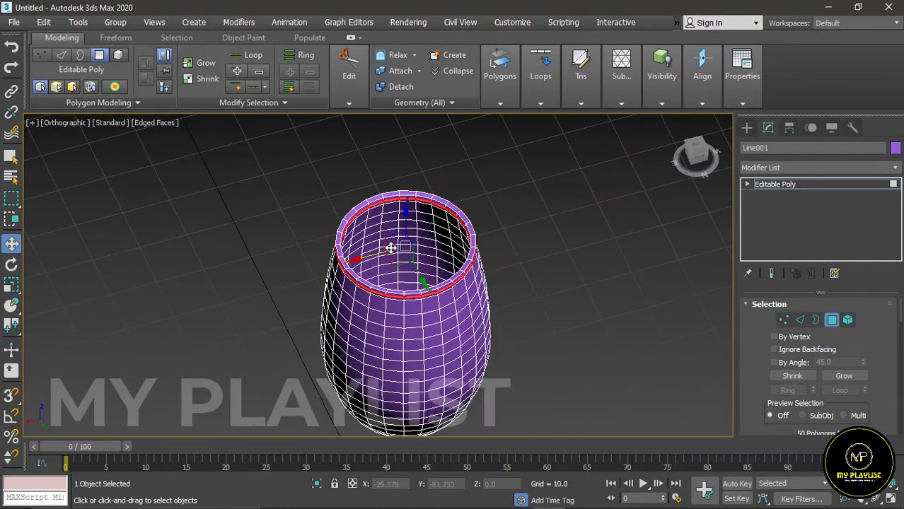
scroll(390, 247, "down", 3)
key("1")
scroll(409, 262, "up", 10)
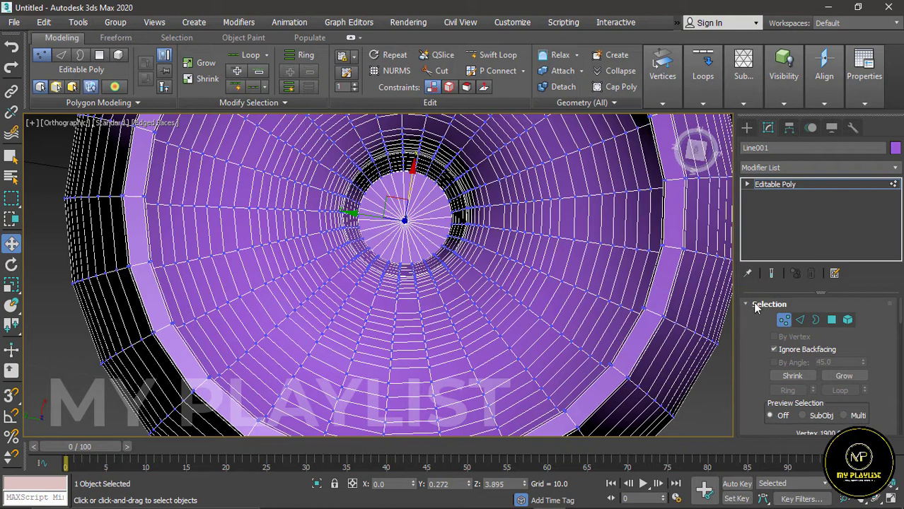
left_click(774, 350)
left_click(376, 202)
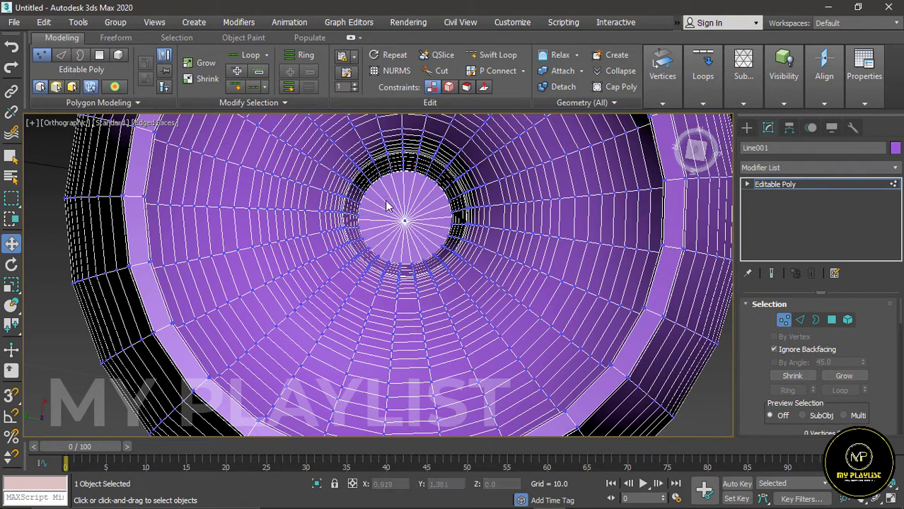
left_click(420, 242)
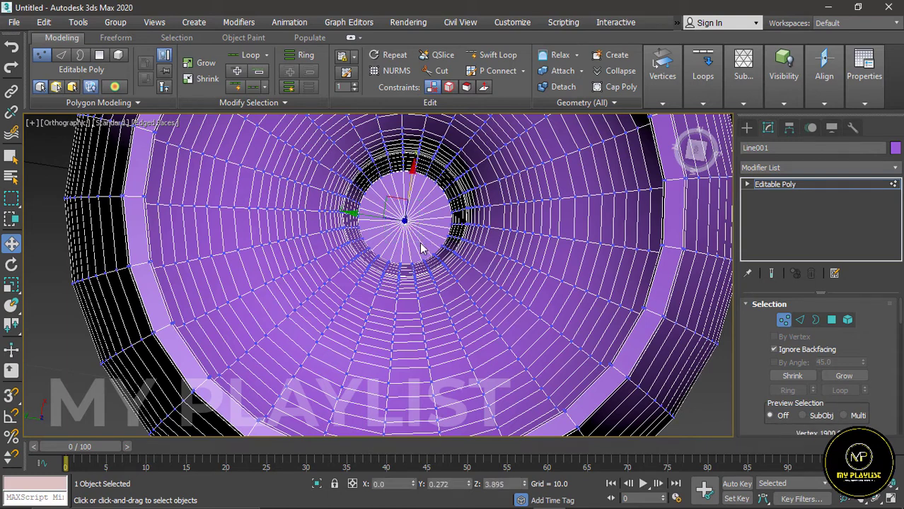
left_click(832, 319, "ctrl")
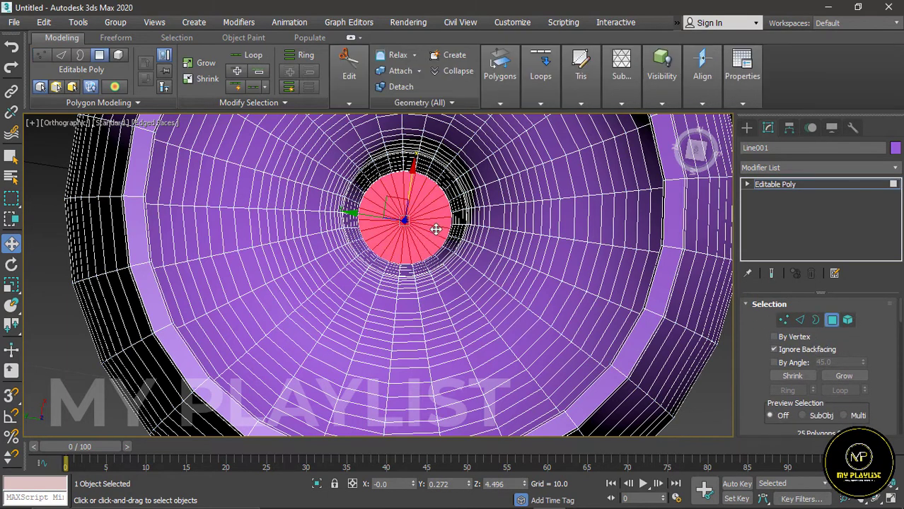
Step: In wireframe display, grow the selection through the base and stem into the lower bowl and delete those inner polygons
scroll(425, 226, "down", 5)
scroll(422, 222, "up", 3)
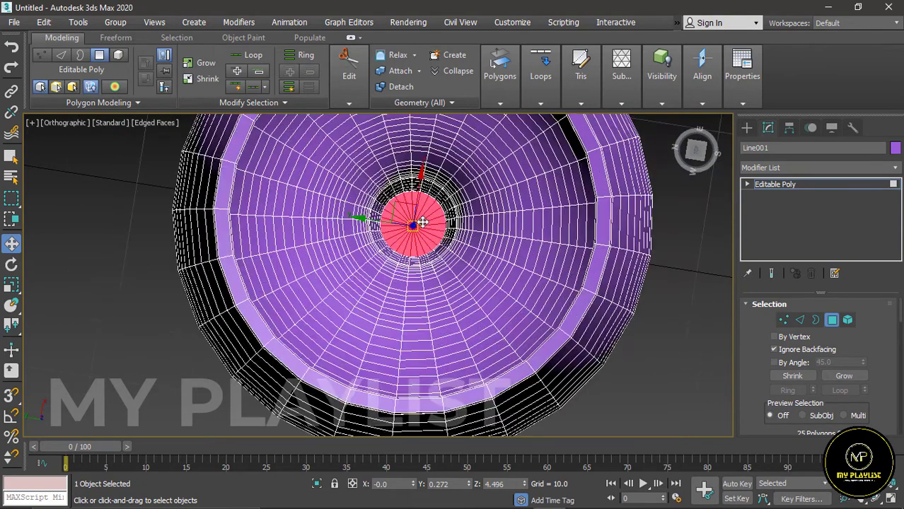
scroll(424, 225, "up", 2)
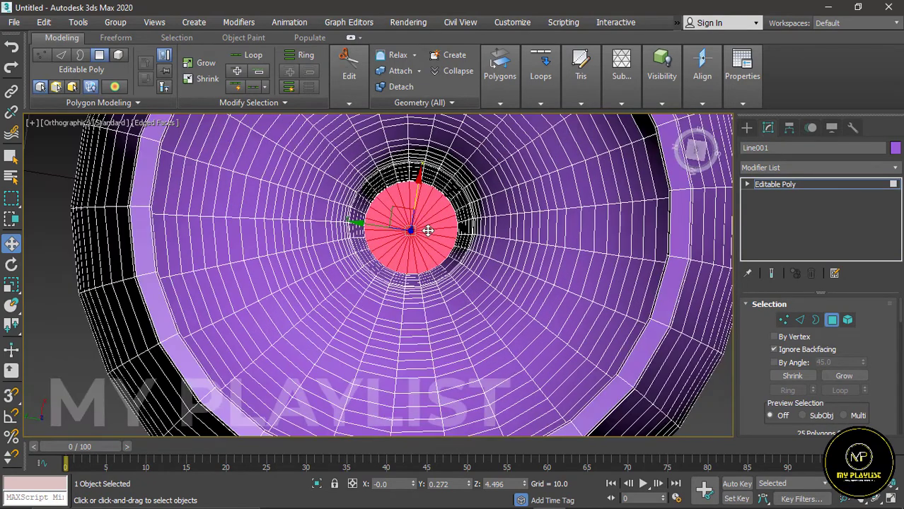
scroll(424, 234, "down", 4)
mouse_move(416, 244)
middle_mouse_down("alt")
mouse_move(406, 292)
mouse_move(430, 253)
middle_mouse_up("alt")
scroll(410, 296, "down", 6)
scroll(413, 302, "up", 6)
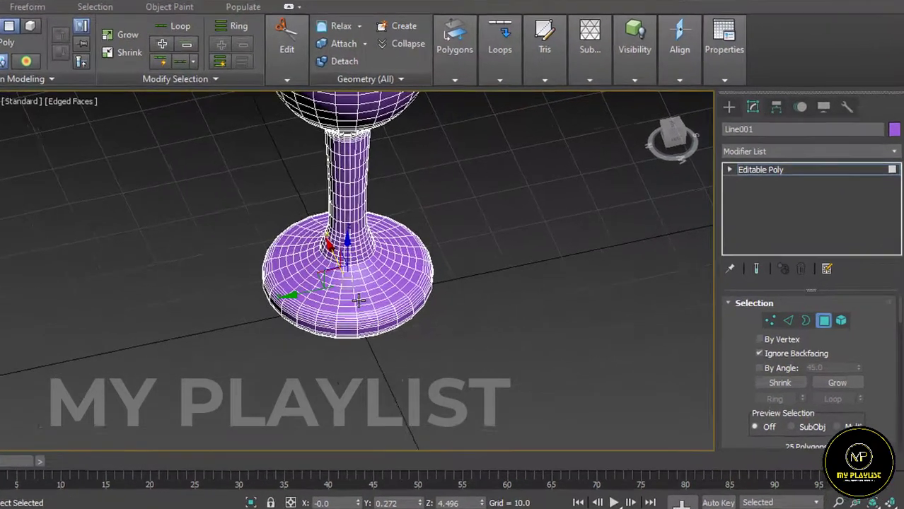
key("F3")
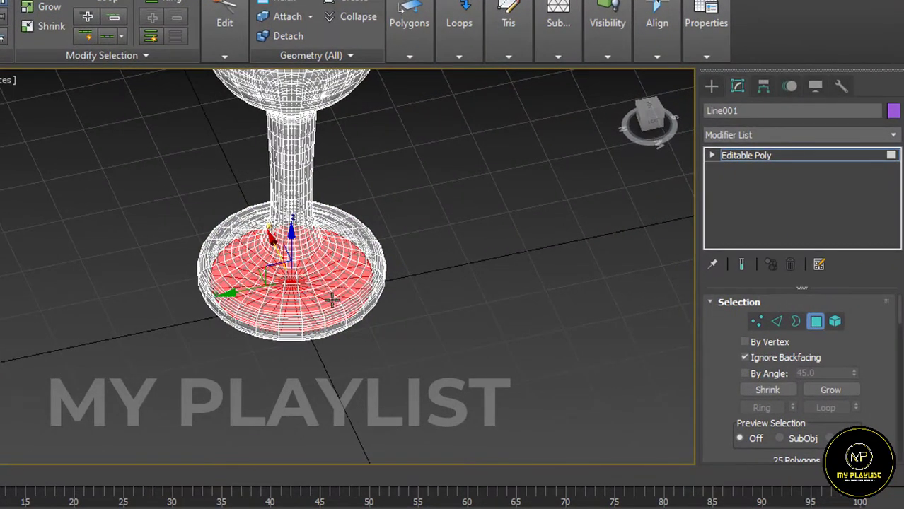
left_click(829, 388)
left_click(829, 389)
left_click(829, 388)
left_click(829, 388)
left_click(830, 389)
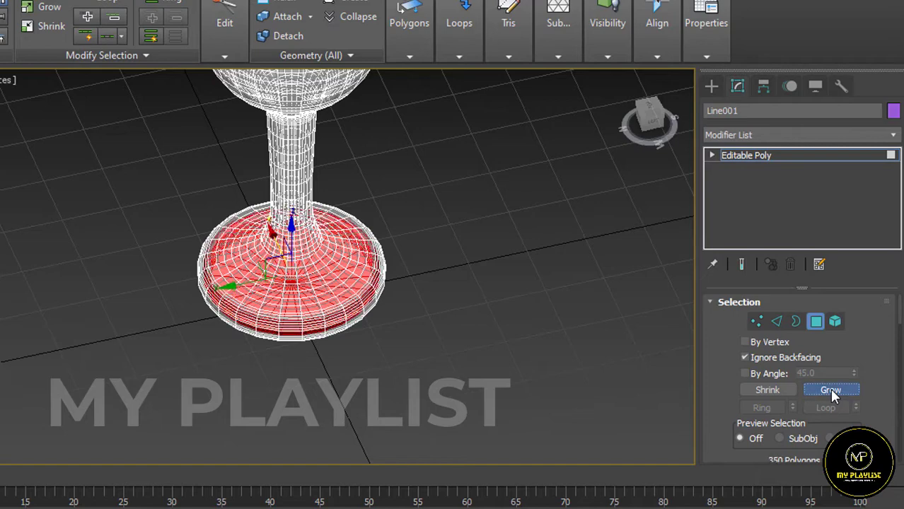
left_click(830, 389)
left_click(829, 390)
left_click(830, 390)
left_click(829, 389)
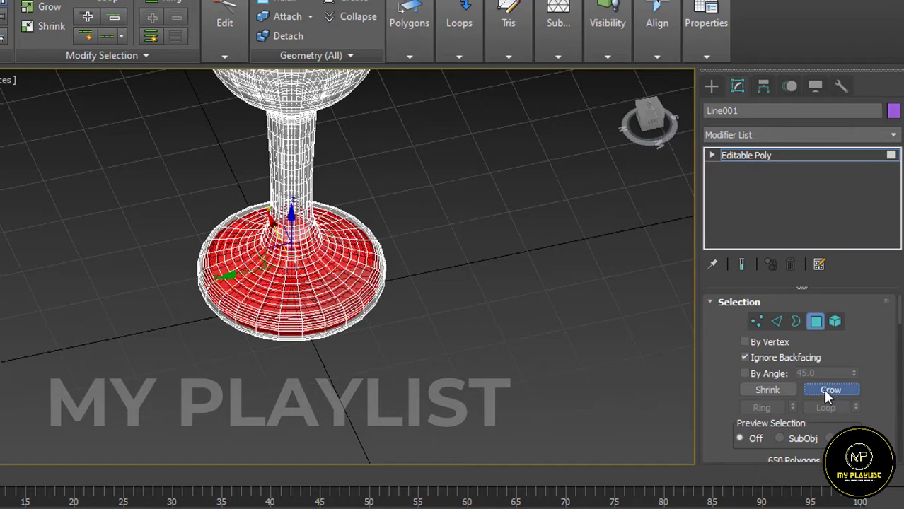
scroll(514, 371, "down", 3)
scroll(485, 288, "up", 2)
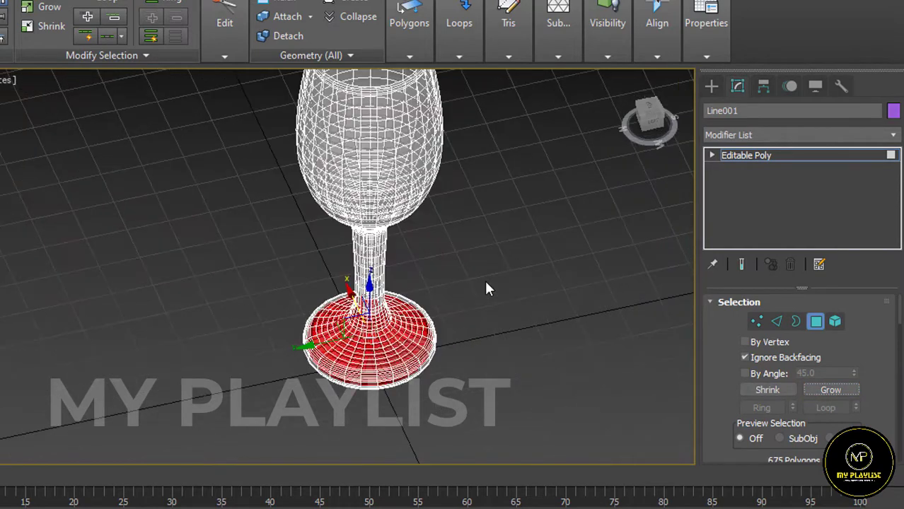
left_click(831, 389)
left_click(831, 389)
left_click(831, 389)
left_click(831, 389)
left_click(831, 389)
left_click(831, 388)
left_click(831, 389)
left_click(831, 389)
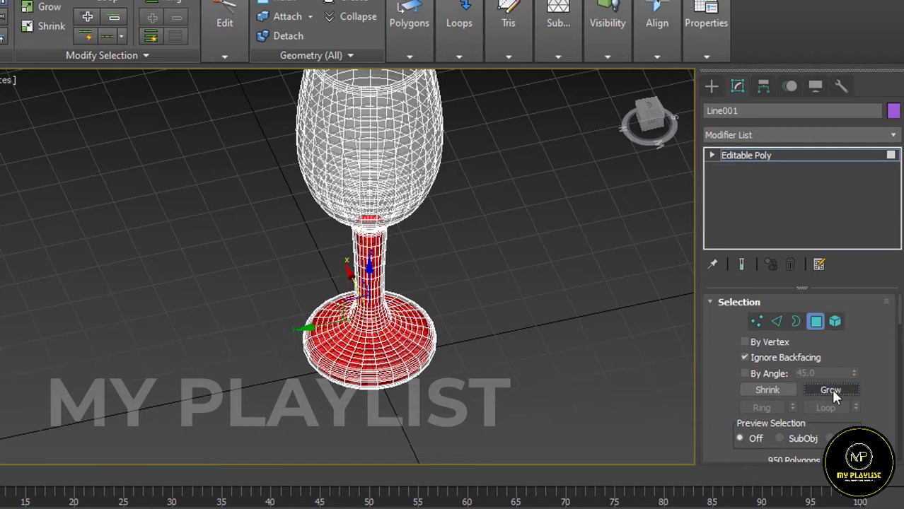
left_click(831, 389)
left_click(831, 389)
left_click(831, 389)
left_click(831, 389)
left_click(831, 389)
left_click(831, 389)
left_click(831, 390)
left_click(831, 390)
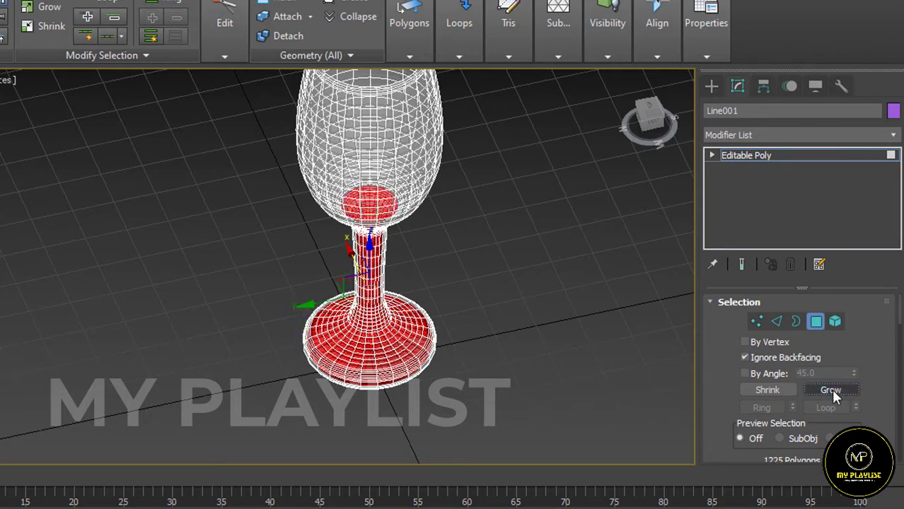
left_click(831, 390)
left_click(830, 389)
left_click(831, 390)
left_click(831, 390)
left_click(831, 390)
left_click(831, 389)
scroll(316, 297, "down", 2)
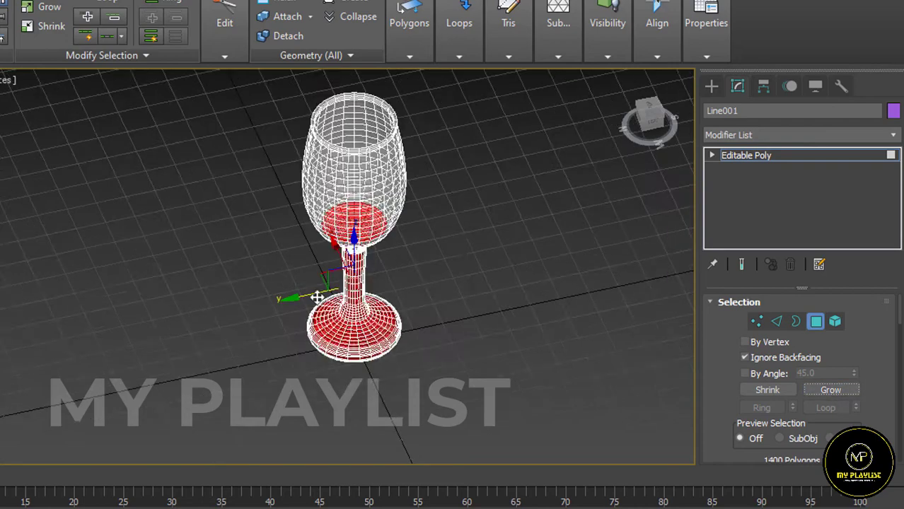
scroll(389, 259, "up", 4)
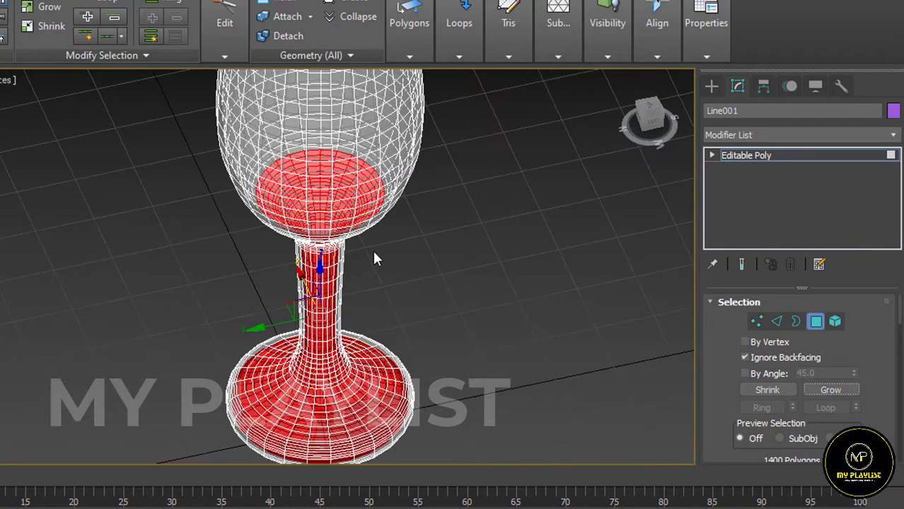
left_click(394, 272)
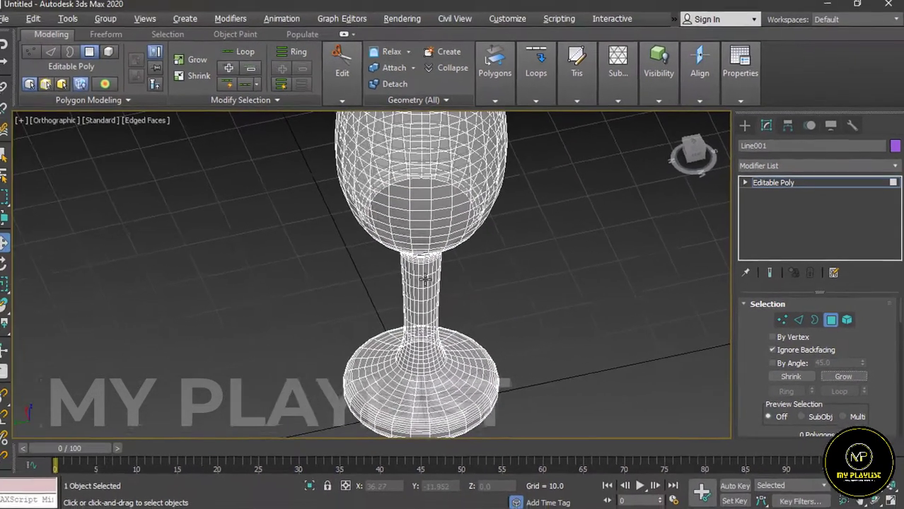
Step: Select the open border inside the lower bowl and convert it to the adjoining ring of polygons
scroll(465, 192, "up", 2)
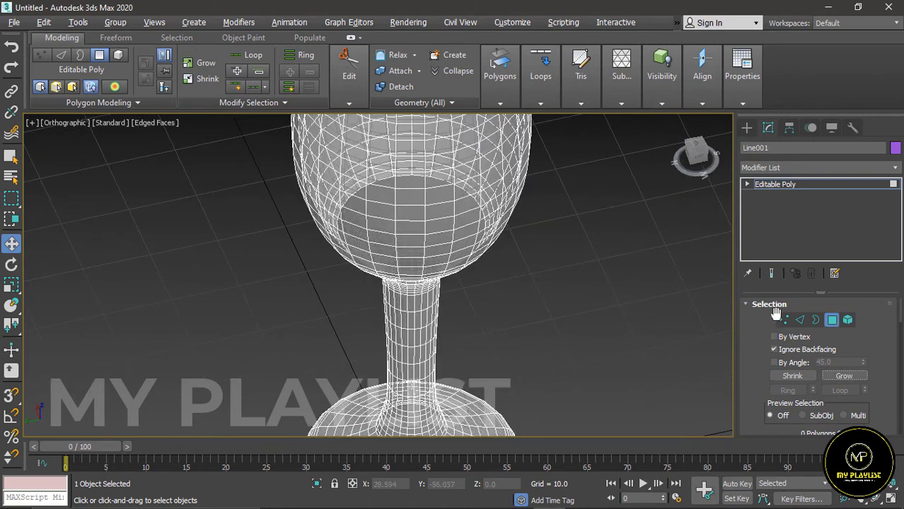
left_click(832, 319)
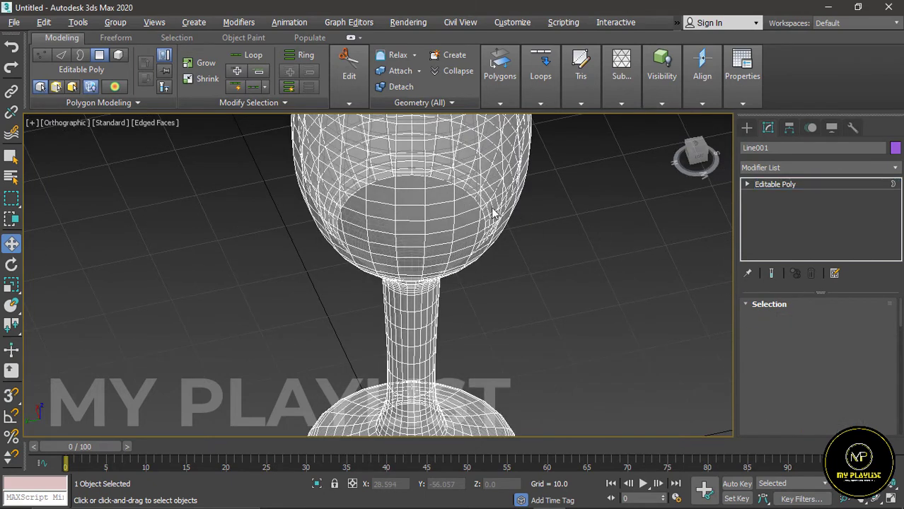
key("2")
double_click(478, 203)
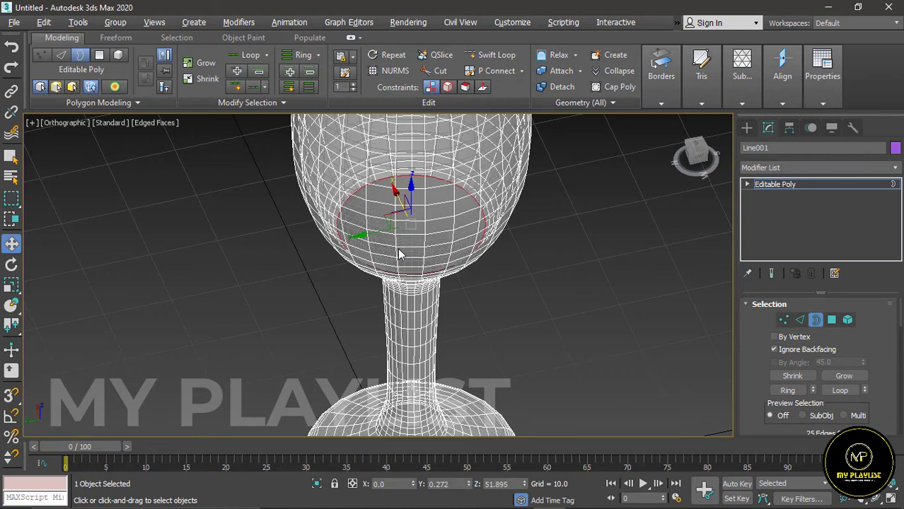
left_click(831, 320)
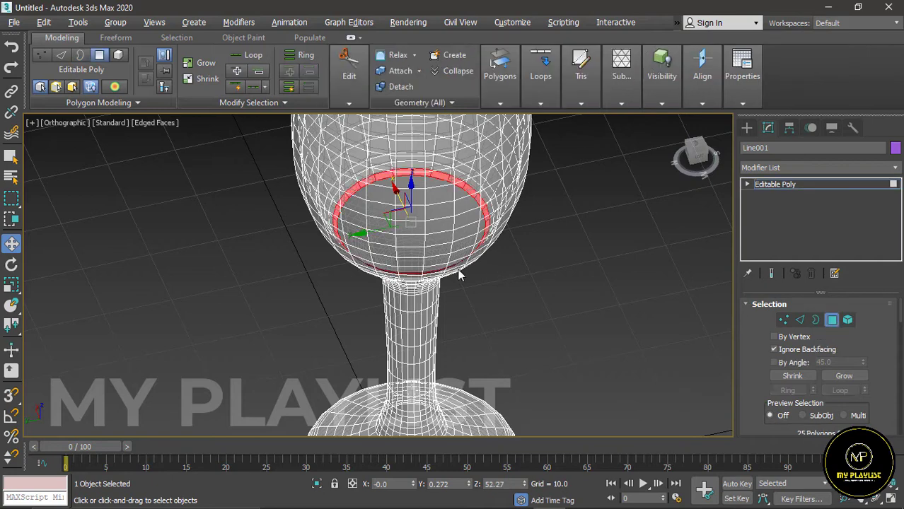
Step: Hide all polygons except the selected ring inside the lower bowl
scroll(407, 241, "down", 2)
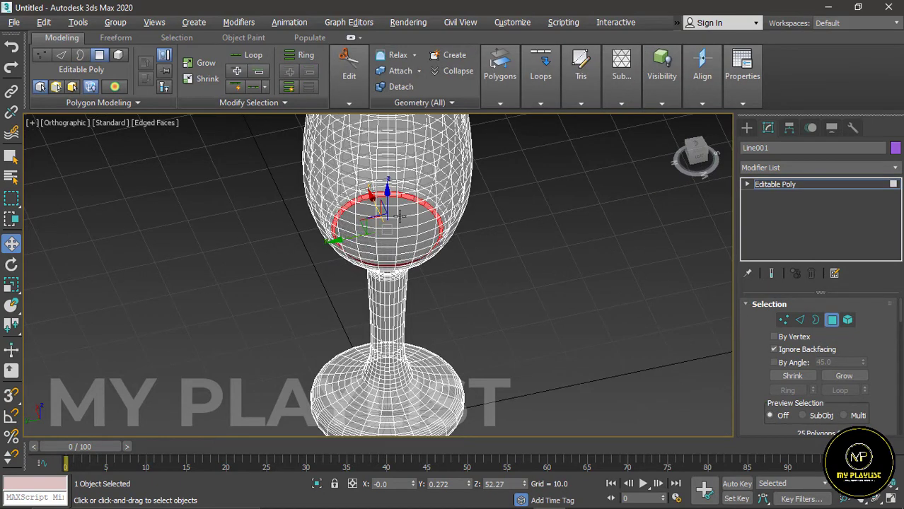
left_click(661, 106)
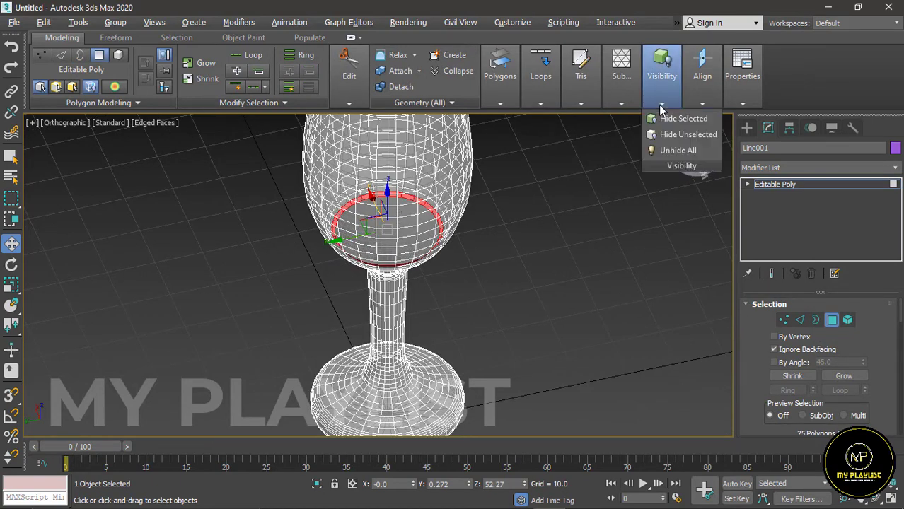
left_click(679, 135)
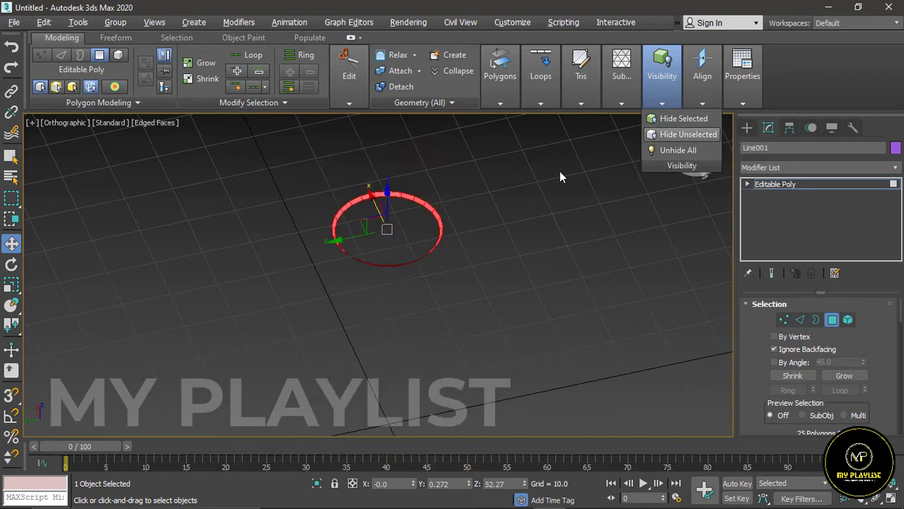
Step: Select the ring's lower open border, scale it slightly inward uniformly, and close it with a cap polygon
scroll(385, 195, "up", 2)
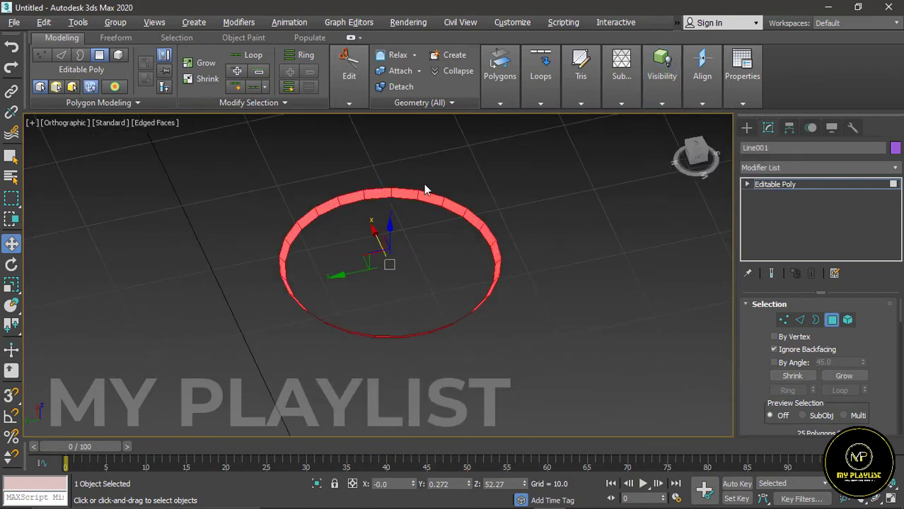
left_click(816, 320)
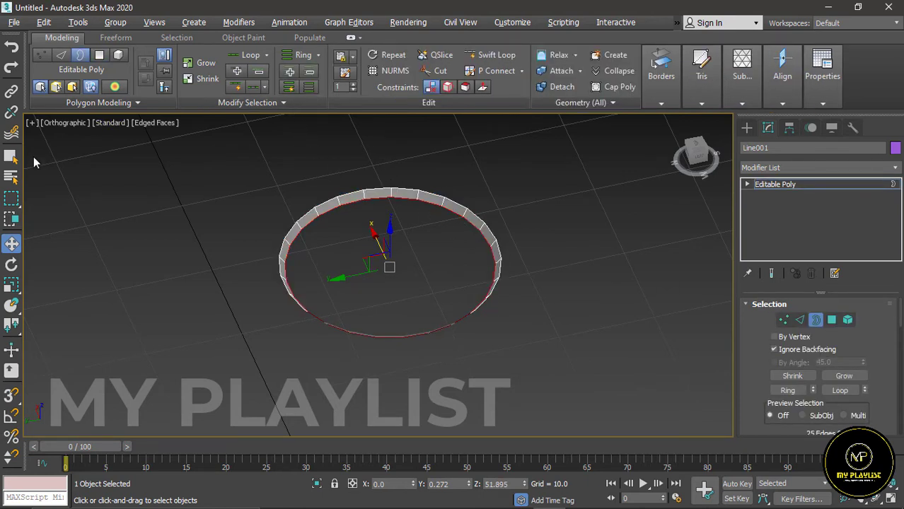
left_click(12, 285)
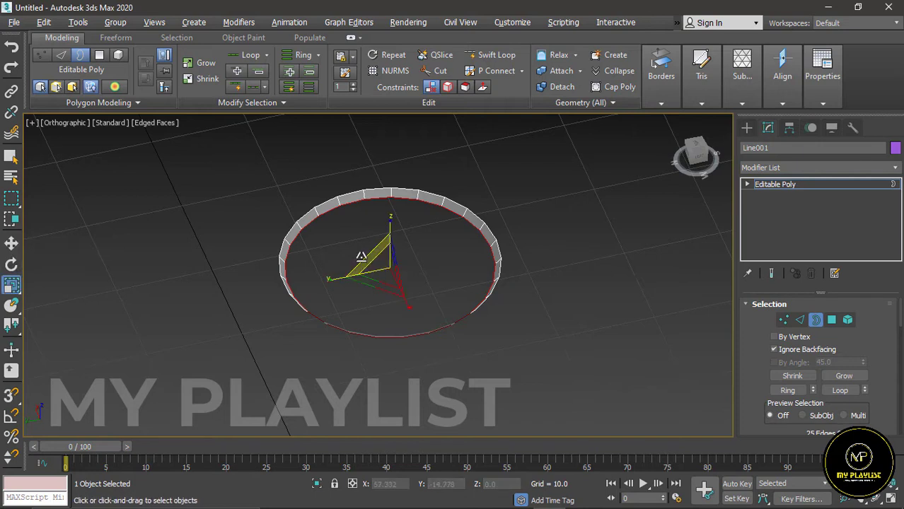
scroll(399, 269, "up", 2)
left_click_drag(401, 269, 400, 277)
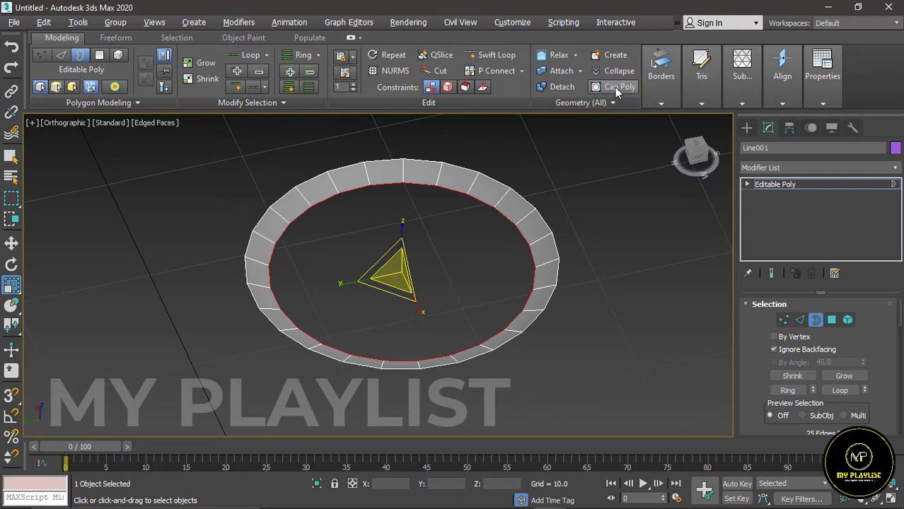
Step: Select the cap polygon inside the ring and bring up the polygon editing operations
left_click(831, 321)
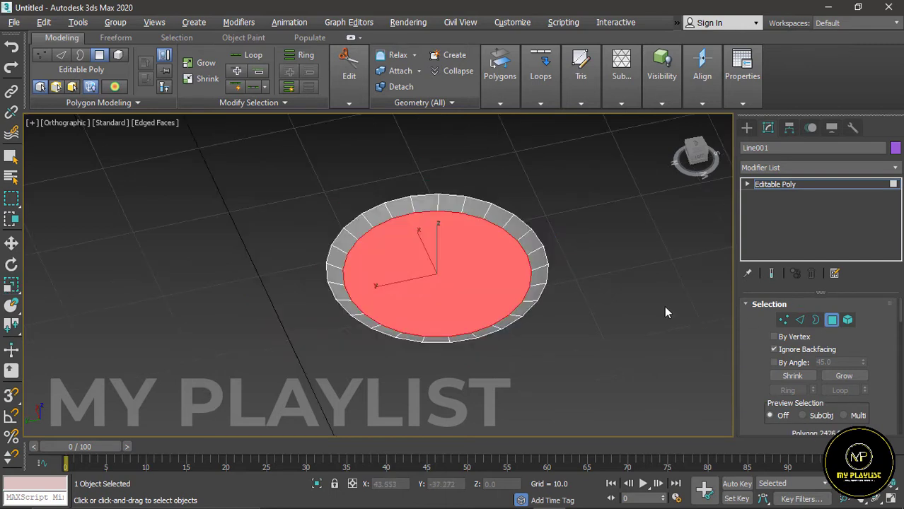
left_click(664, 306)
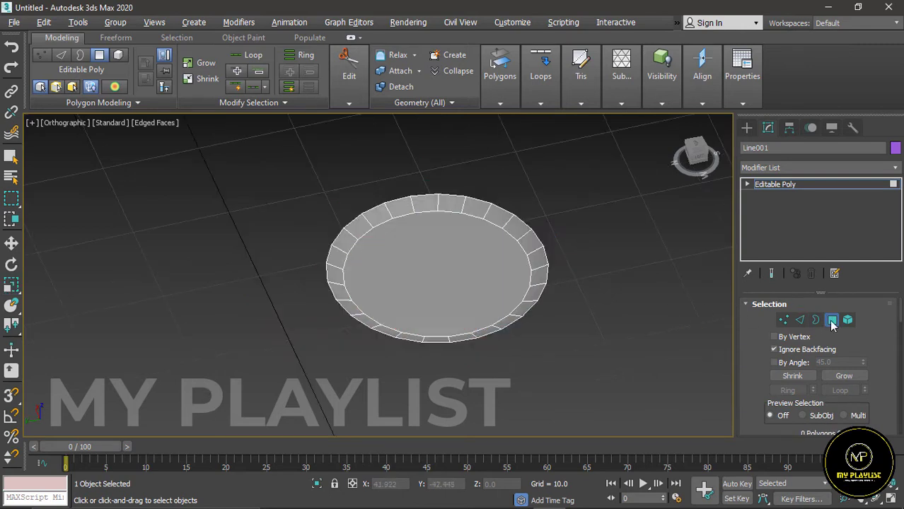
left_click(491, 273)
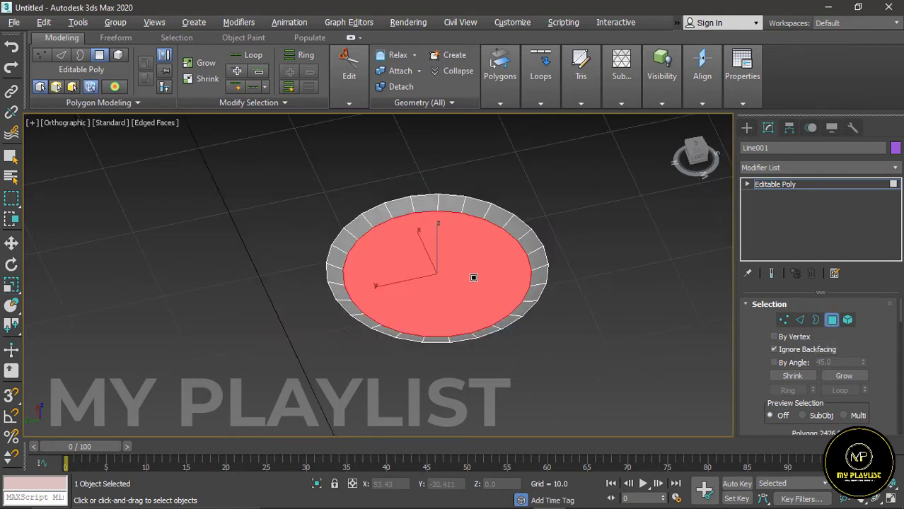
scroll(474, 278, "up", 2)
left_click(499, 103)
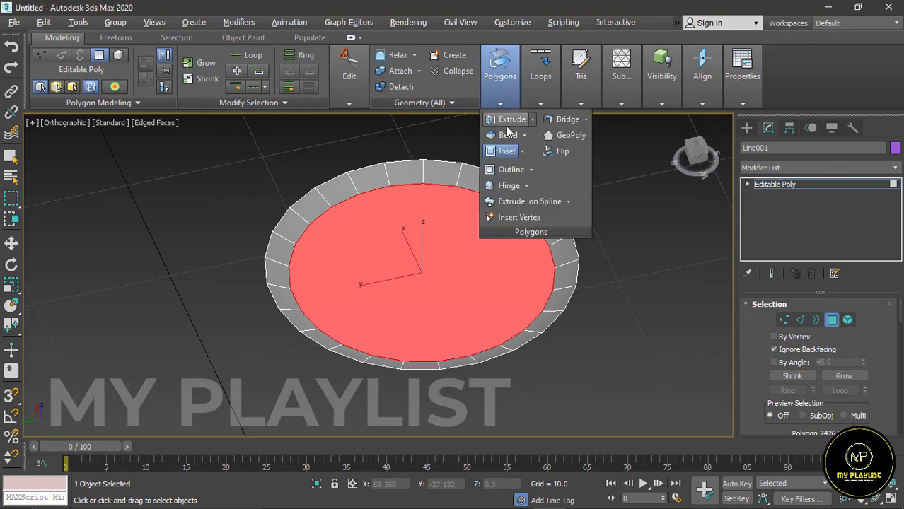